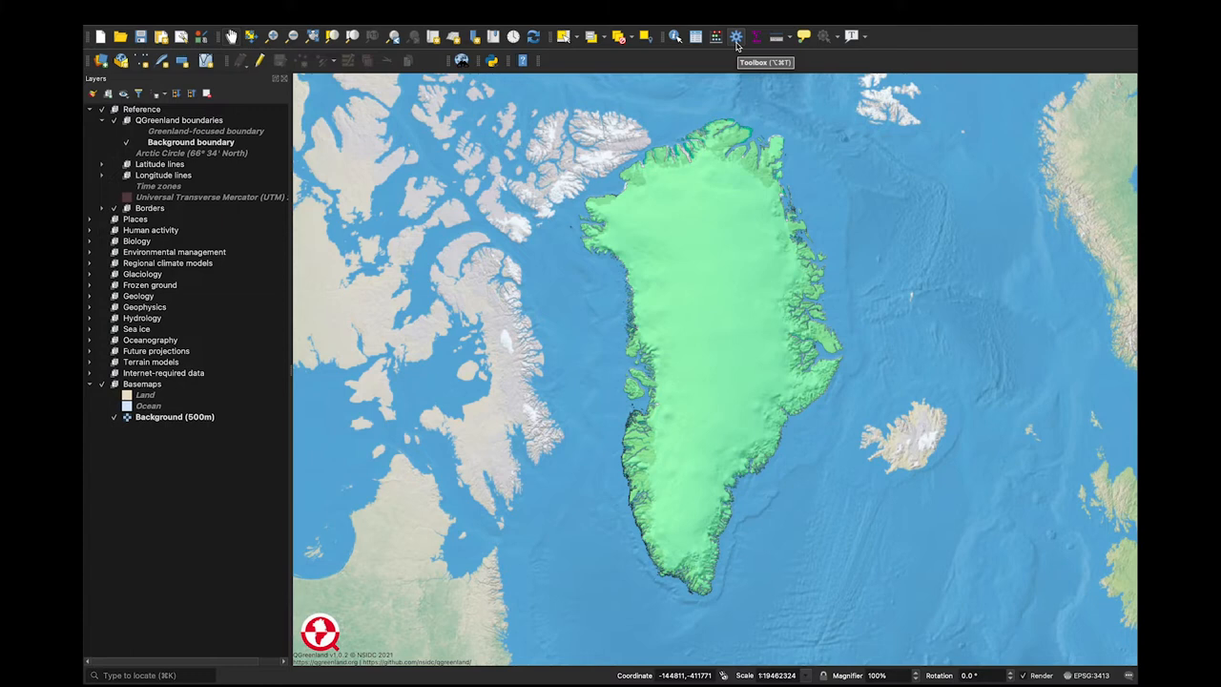
Show the Processing Toolbox and collapse its Vector analysis group
{"action": "left_click", "coordinate": [737, 38]}
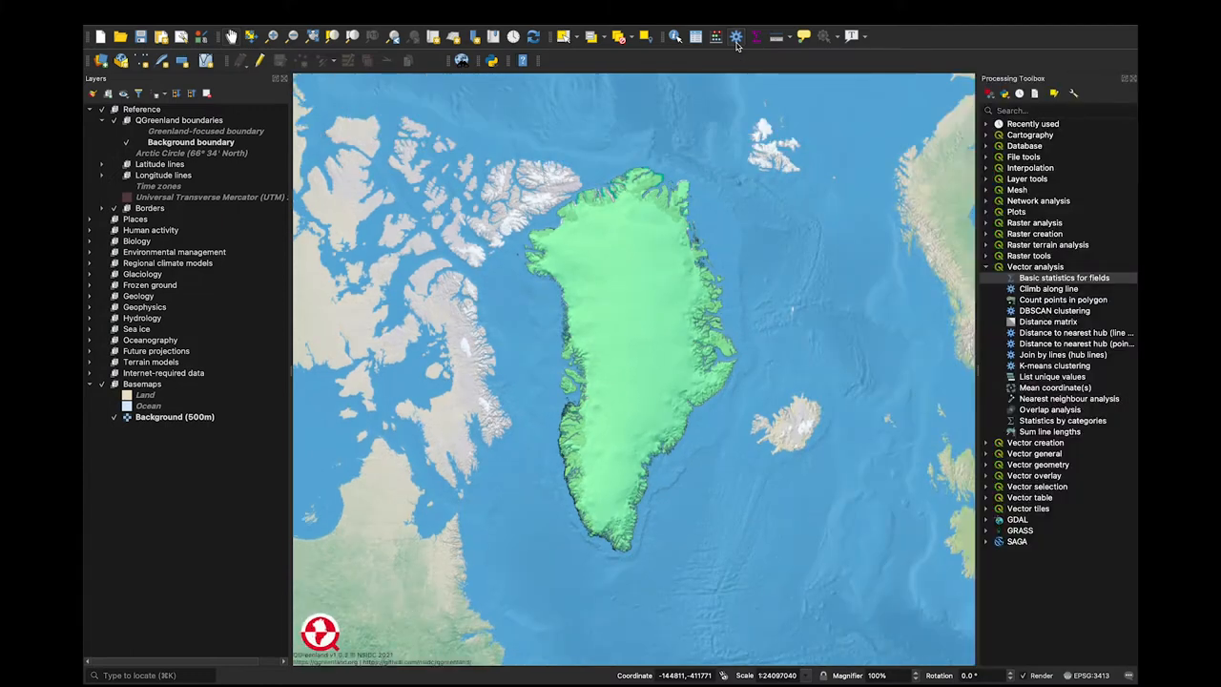
{"action": "left_click", "coordinate": [987, 267]}
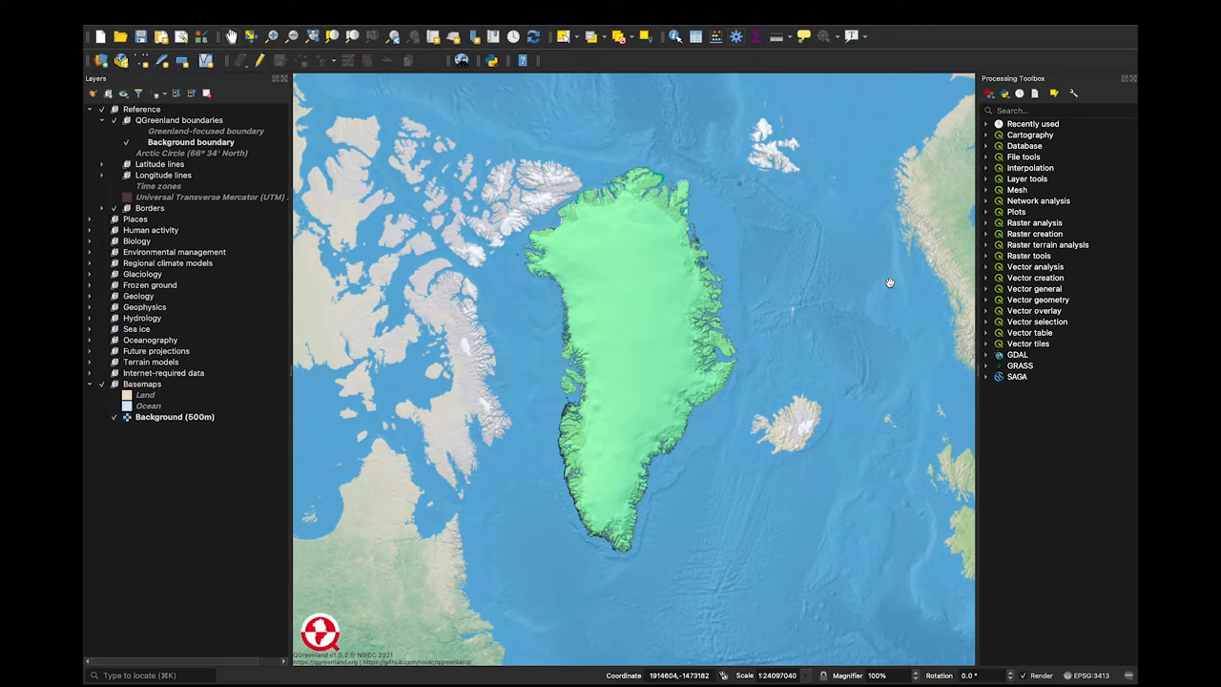
Expand the Places group and its Community map (crowd-sourced) subgroup, and make the Populated places layer visible
{"action": "left_click", "coordinate": [145, 222]}
{"action": "left_click", "coordinate": [102, 220]}
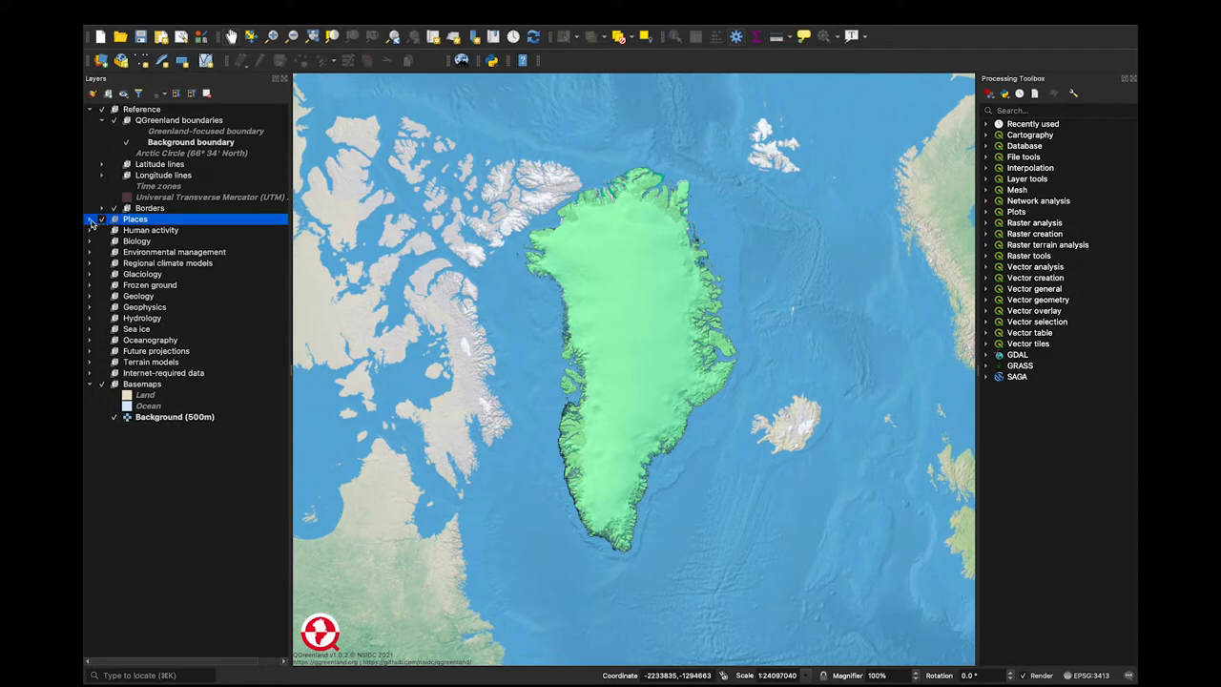
{"action": "left_click", "coordinate": [91, 220]}
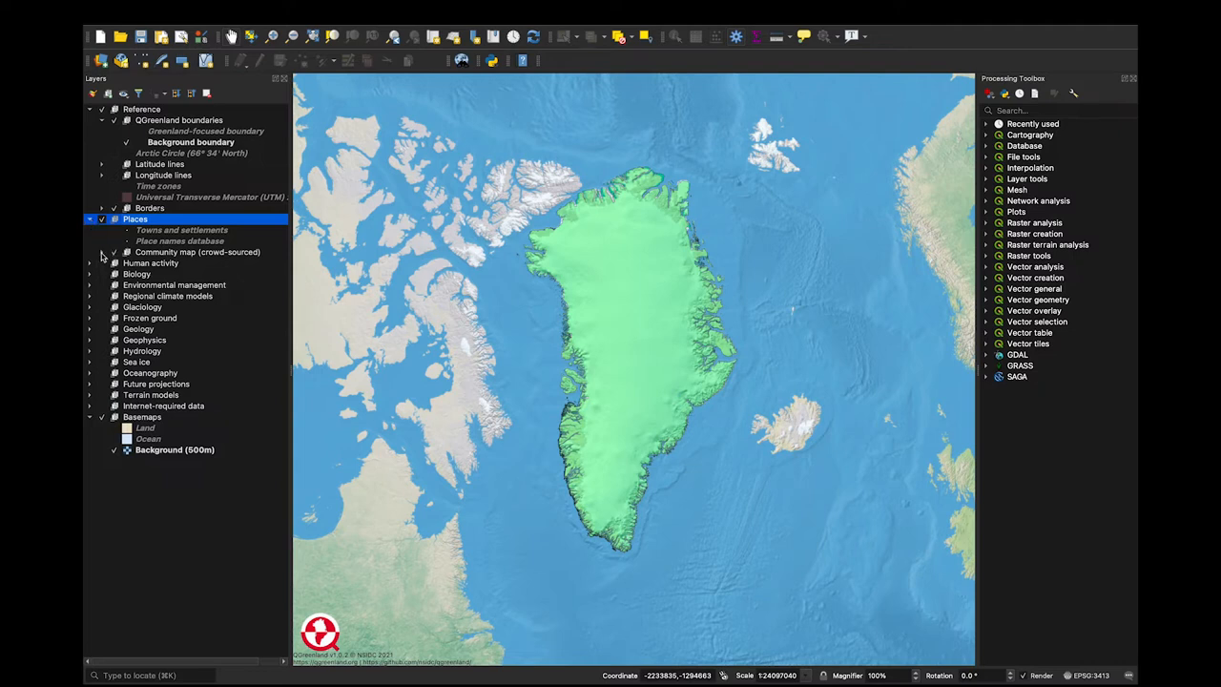
{"action": "left_click", "coordinate": [102, 253]}
{"action": "left_click", "coordinate": [153, 266]}
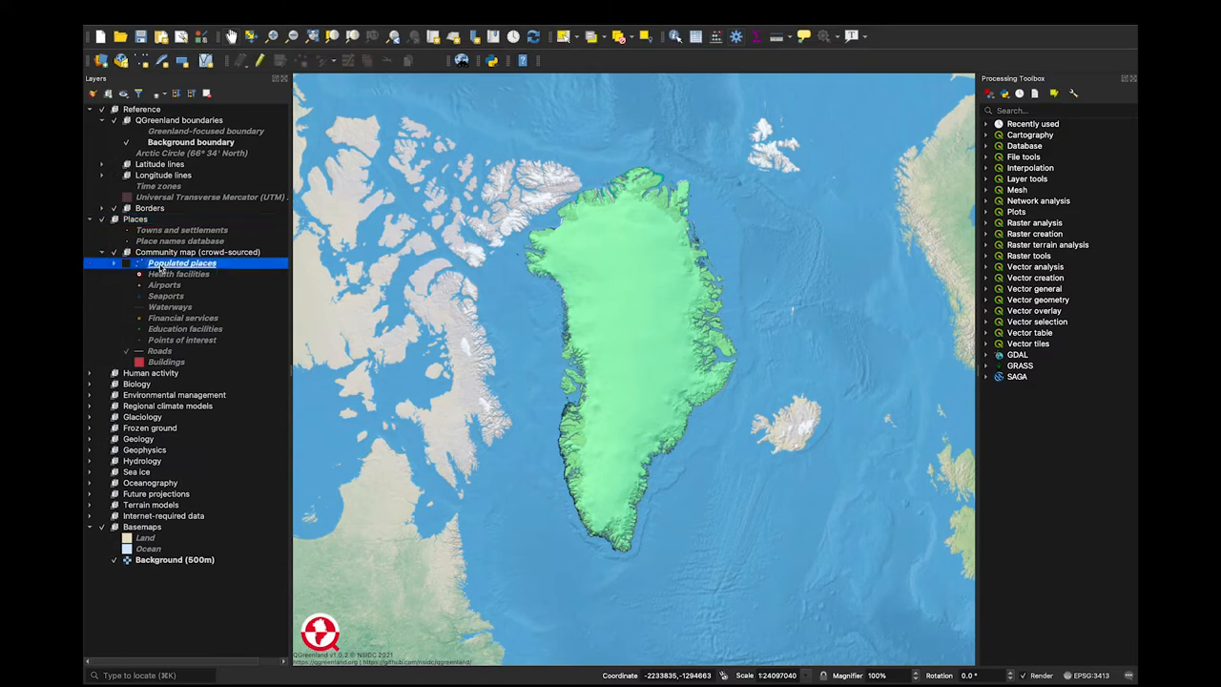
{"action": "left_click", "coordinate": [125, 266]}
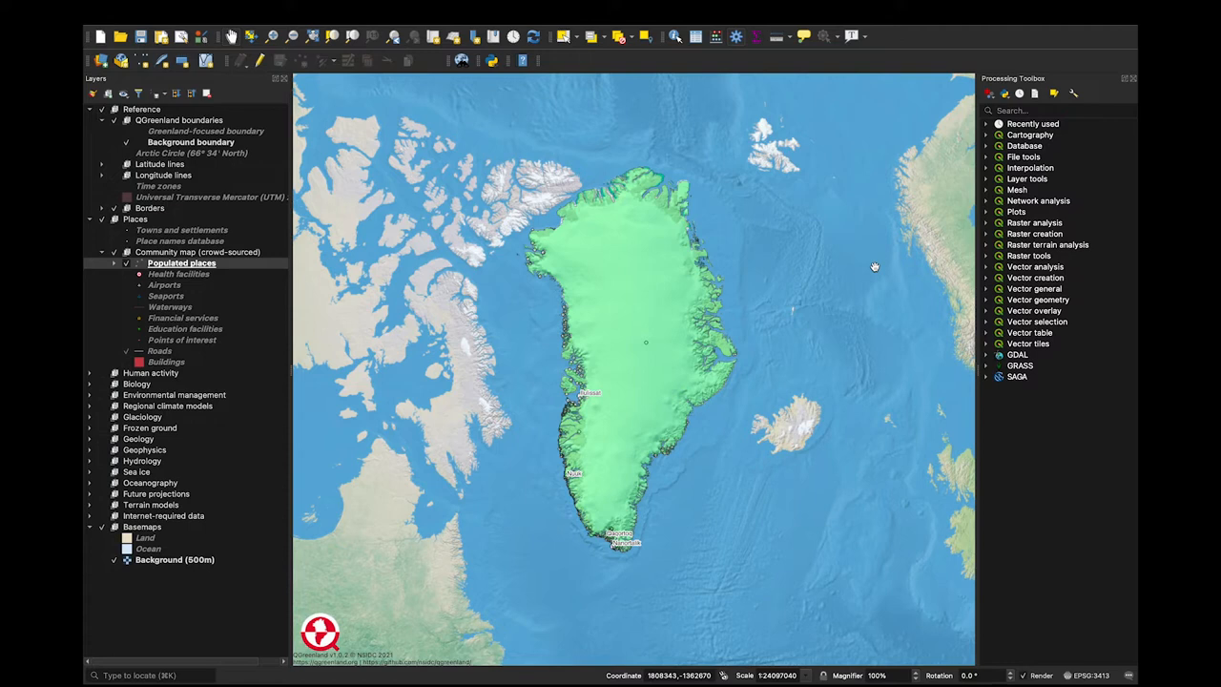
Expand the Vector selection tools, view the attribute table of Populated places, and return to the map window
{"action": "left_click", "coordinate": [987, 323]}
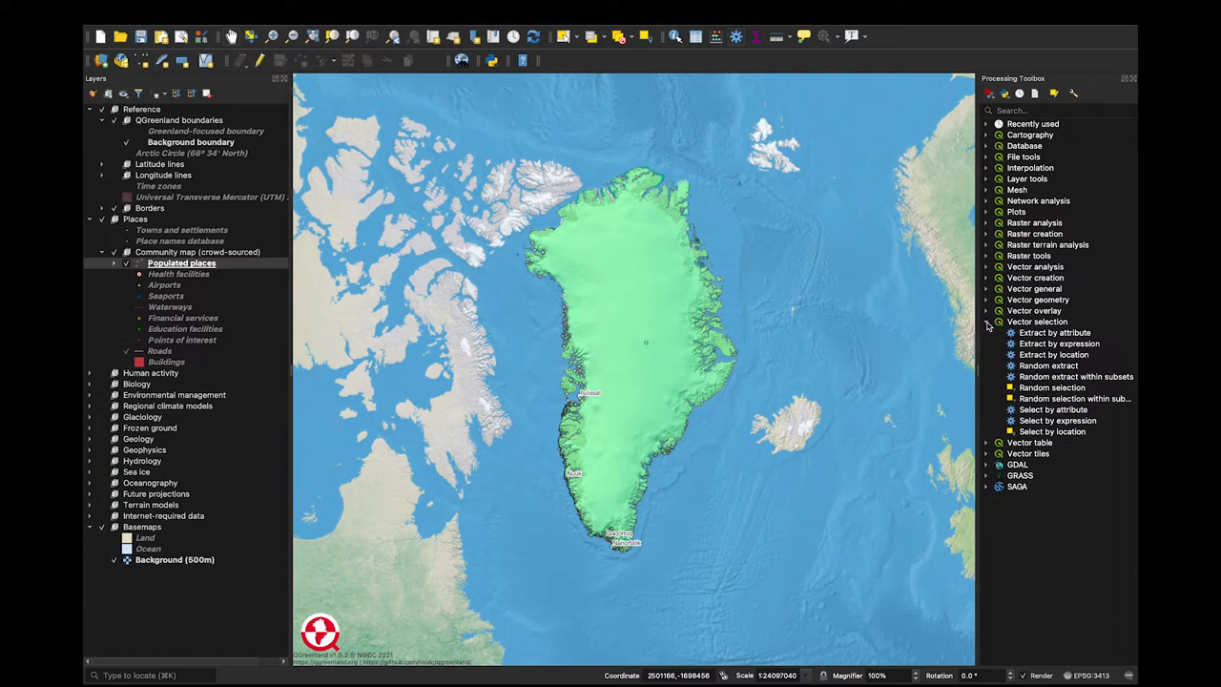
{"action": "right_click", "coordinate": [231, 267]}
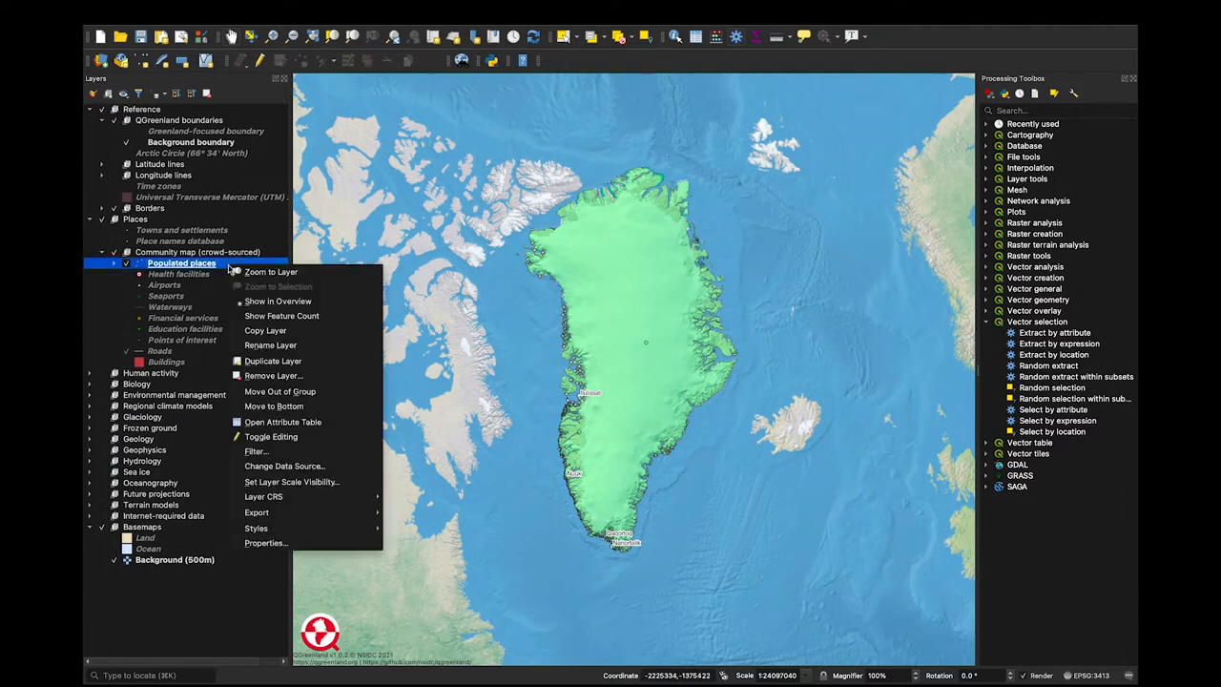
{"action": "left_click", "coordinate": [274, 424]}
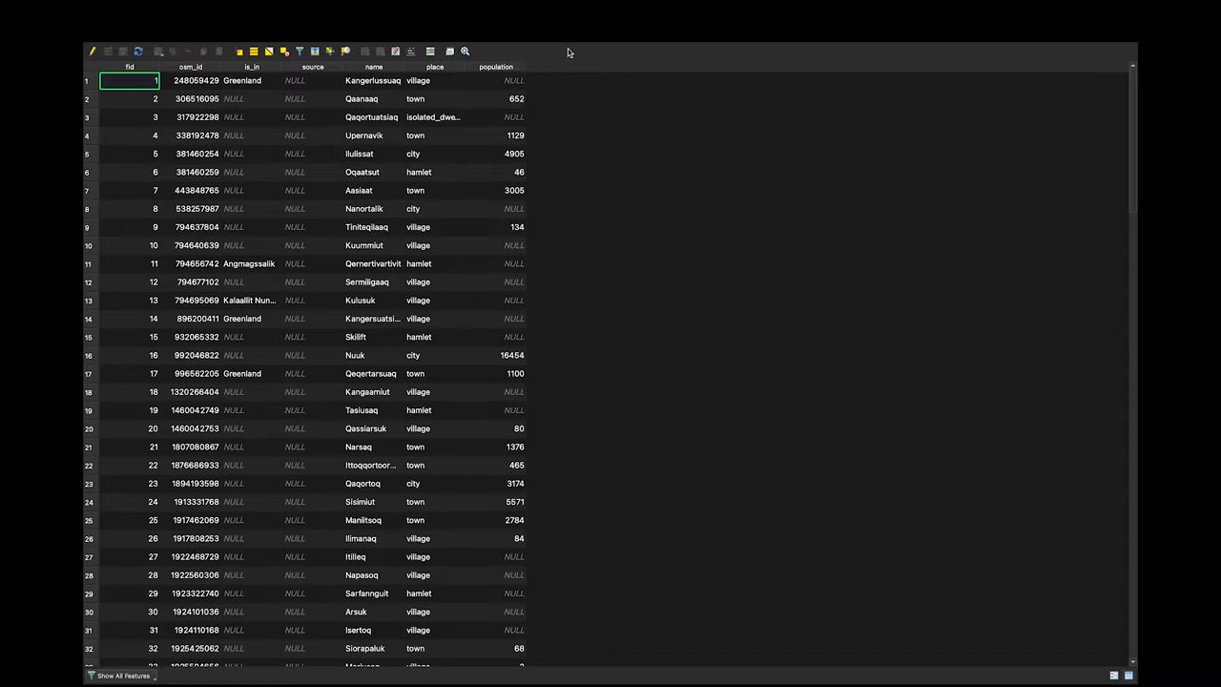
{"action": "mouse_move", "coordinate": [572, 27]}
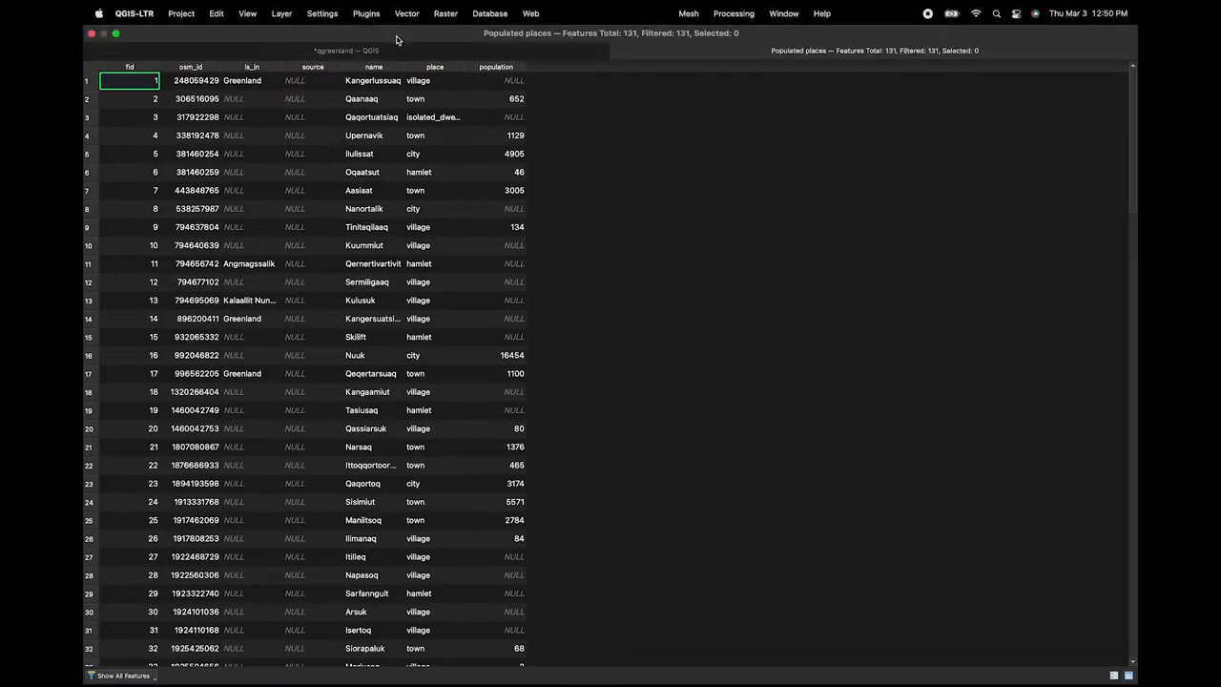
{"action": "left_click", "coordinate": [401, 50]}
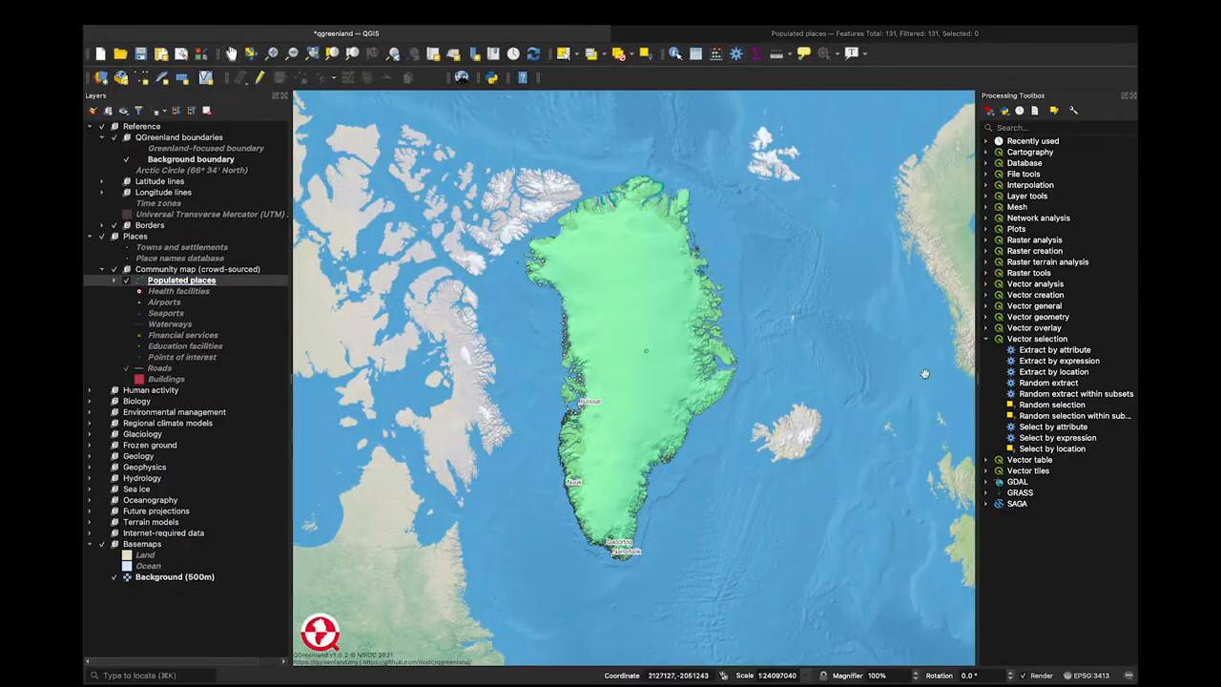
Start the Select by attribute tool with Populated places [EPSG:3413] as the input layer
{"action": "left_click", "coordinate": [1048, 430]}
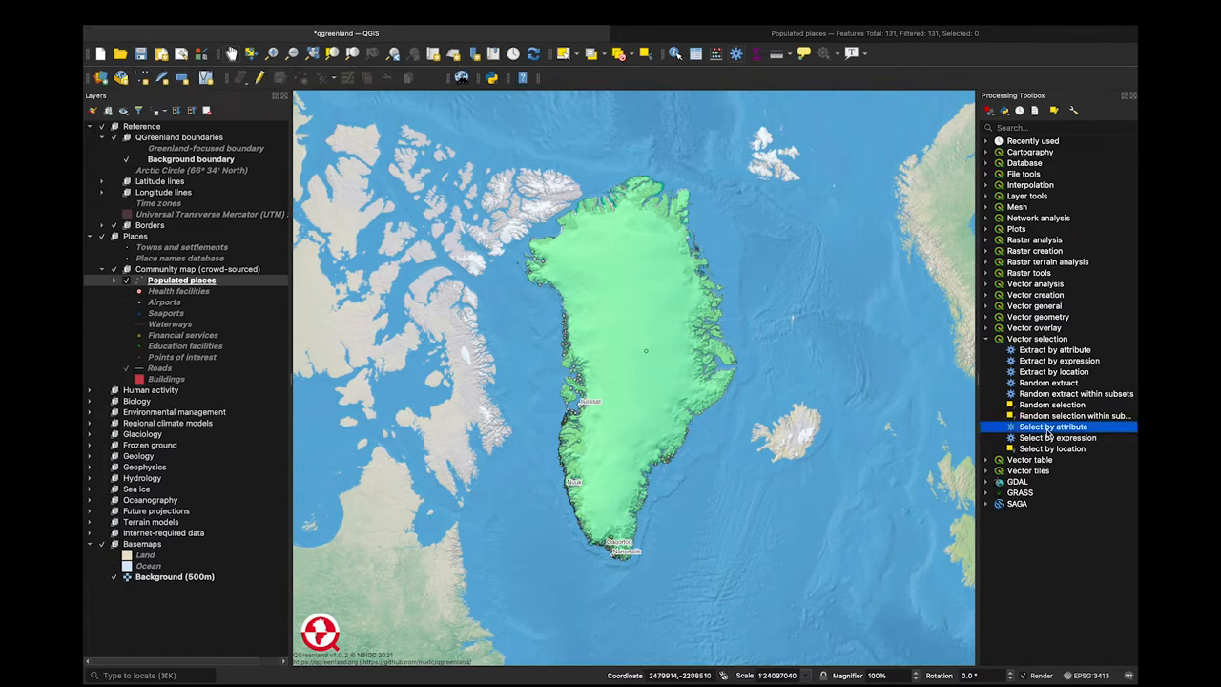
{"action": "double_click", "coordinate": [1050, 428]}
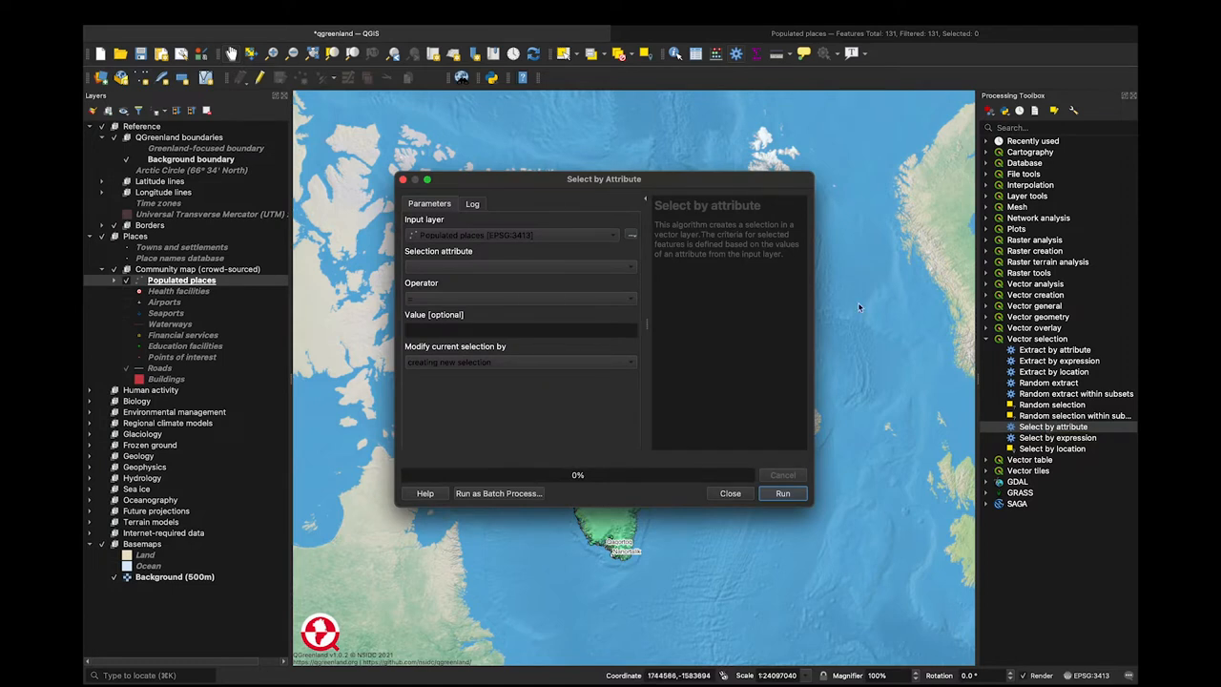
{"action": "left_click", "coordinate": [617, 237]}
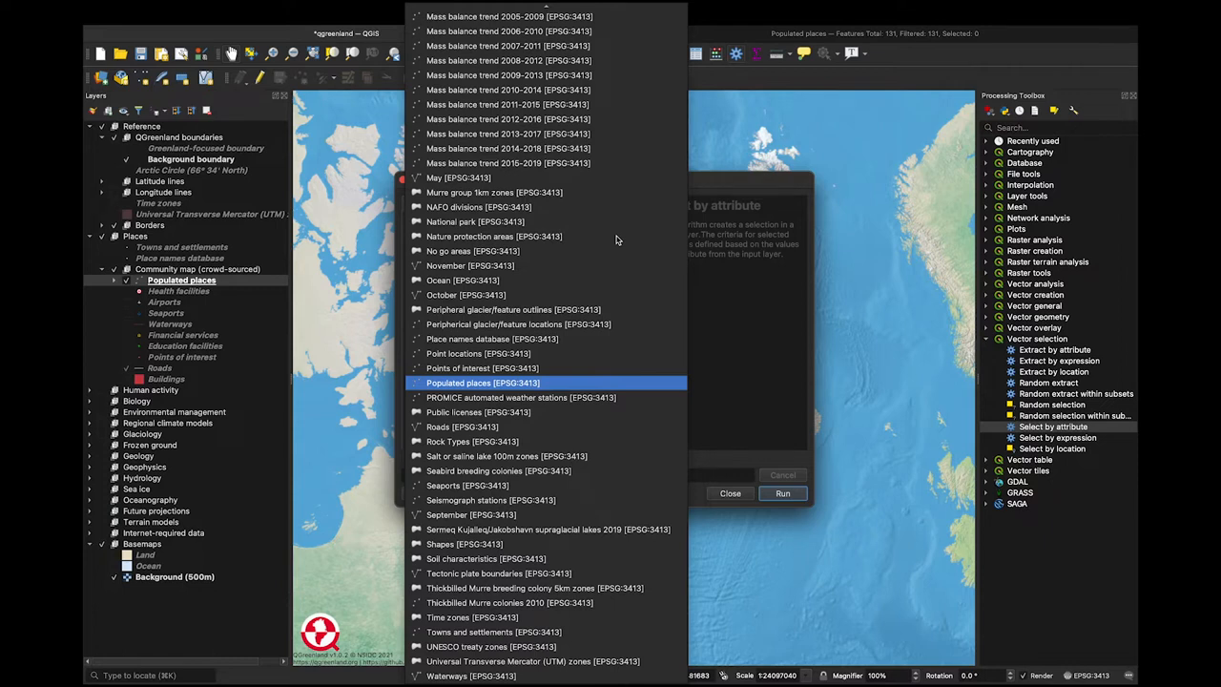
{"action": "scroll", "coordinate": [617, 240], "scroll_direction": "up", "scroll_amount": 6}
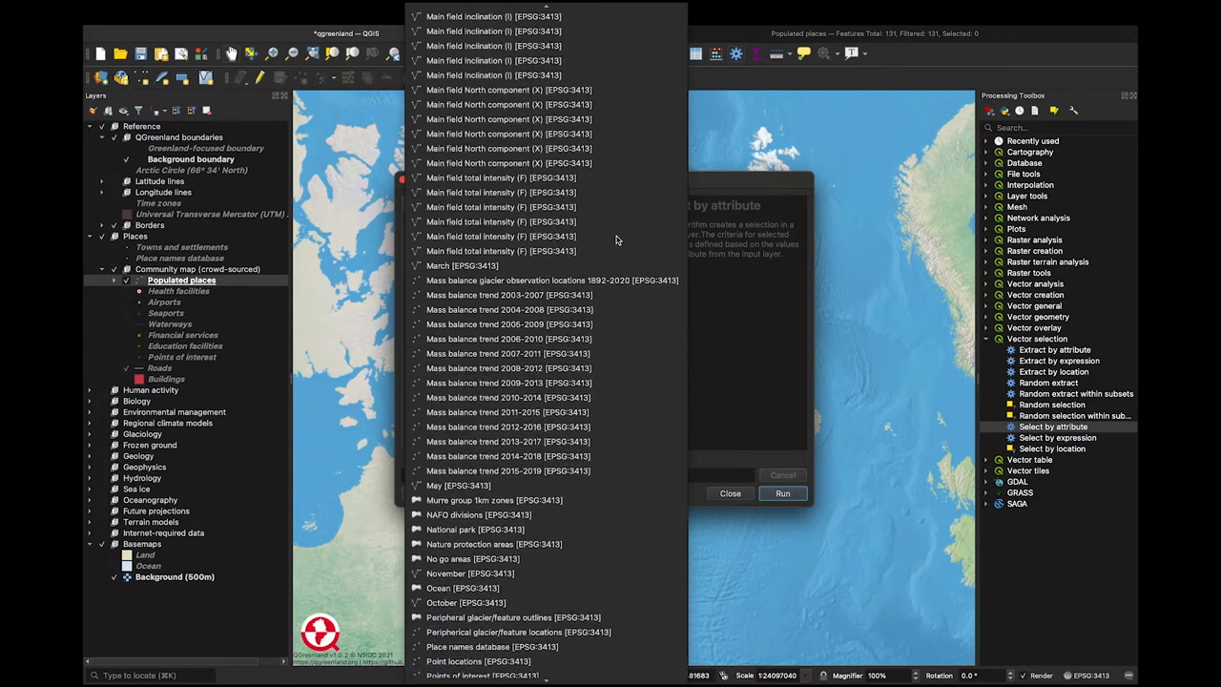
{"action": "scroll", "coordinate": [616, 240], "scroll_direction": "down", "scroll_amount": 3}
{"action": "scroll", "coordinate": [617, 240], "scroll_direction": "down", "scroll_amount": 3}
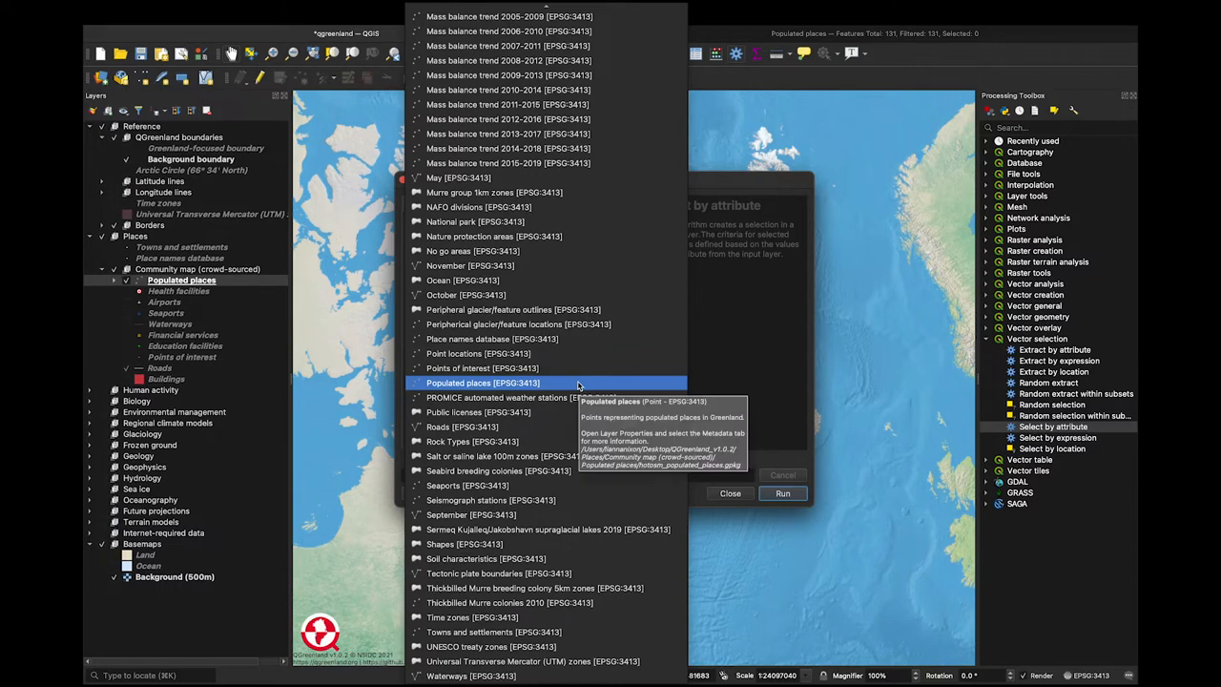
{"action": "left_click", "coordinate": [578, 385]}
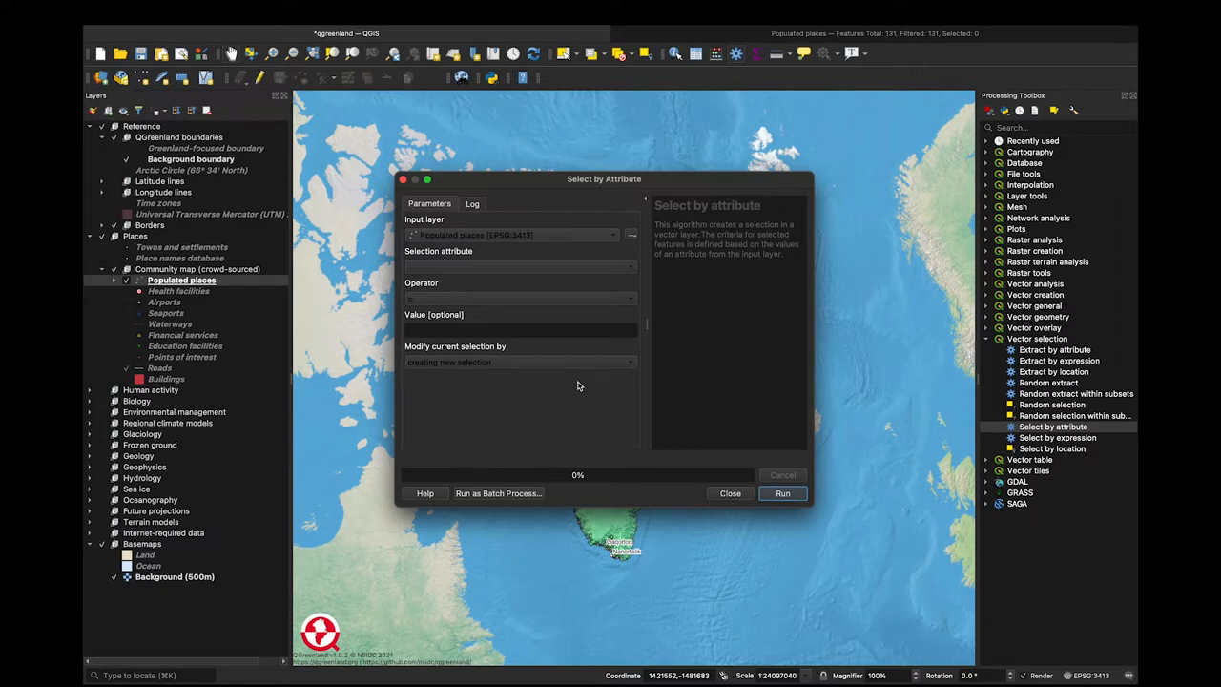
Select the features whose population attribute is > 5000 by running the tool, and close its dialog
{"action": "left_click", "coordinate": [630, 274]}
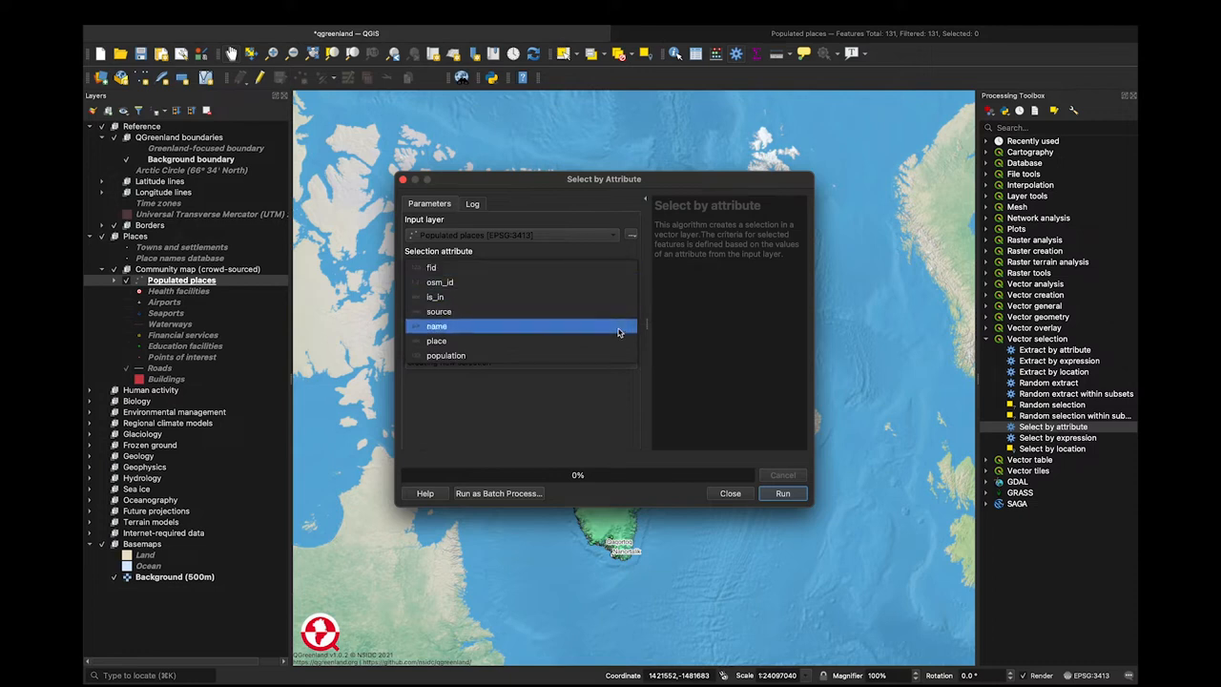
{"action": "left_click", "coordinate": [617, 356]}
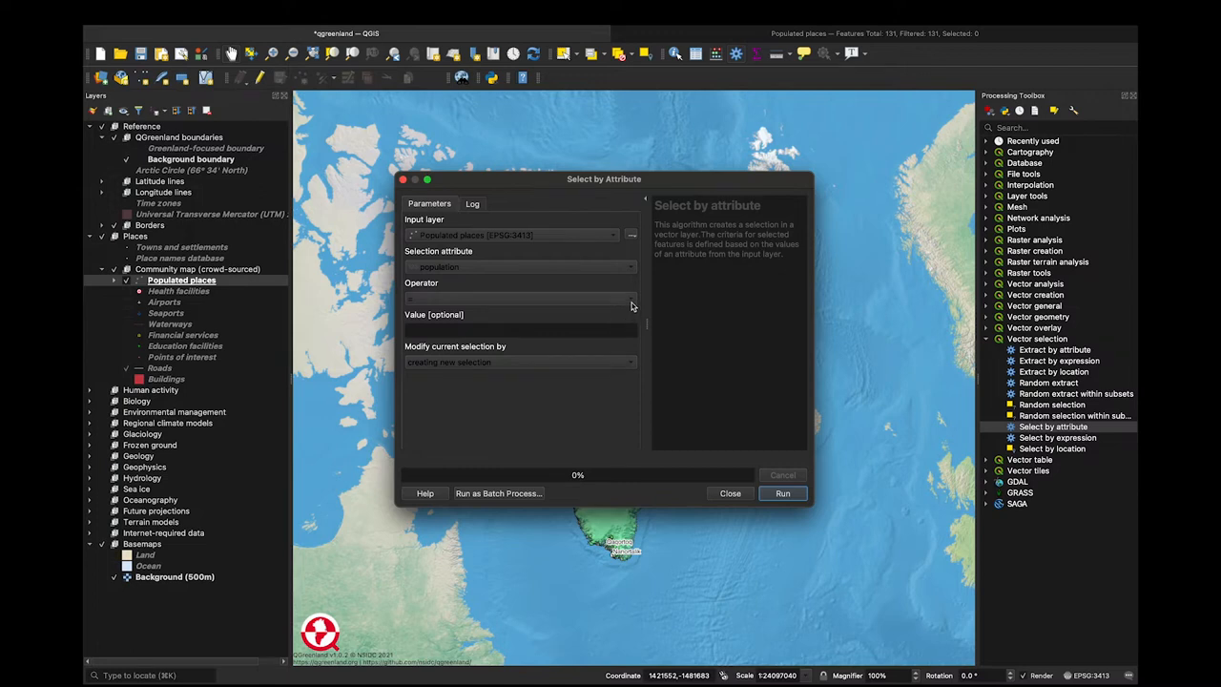
{"action": "left_click", "coordinate": [630, 304]}
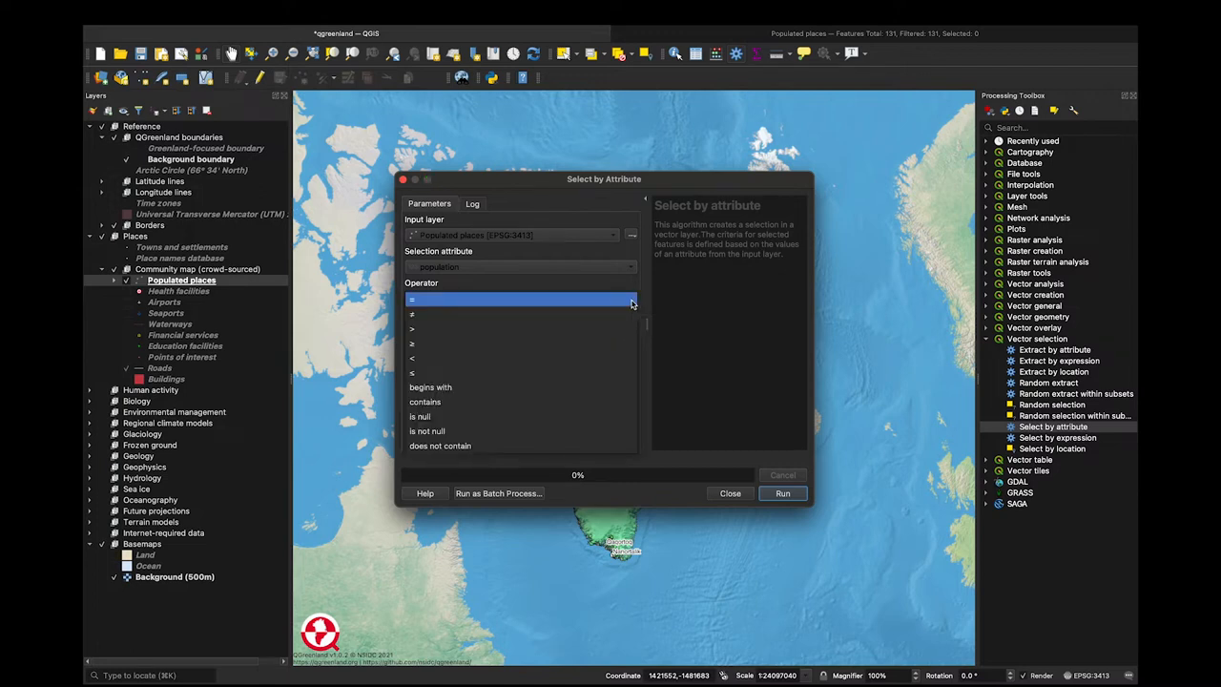
{"action": "left_click", "coordinate": [607, 329]}
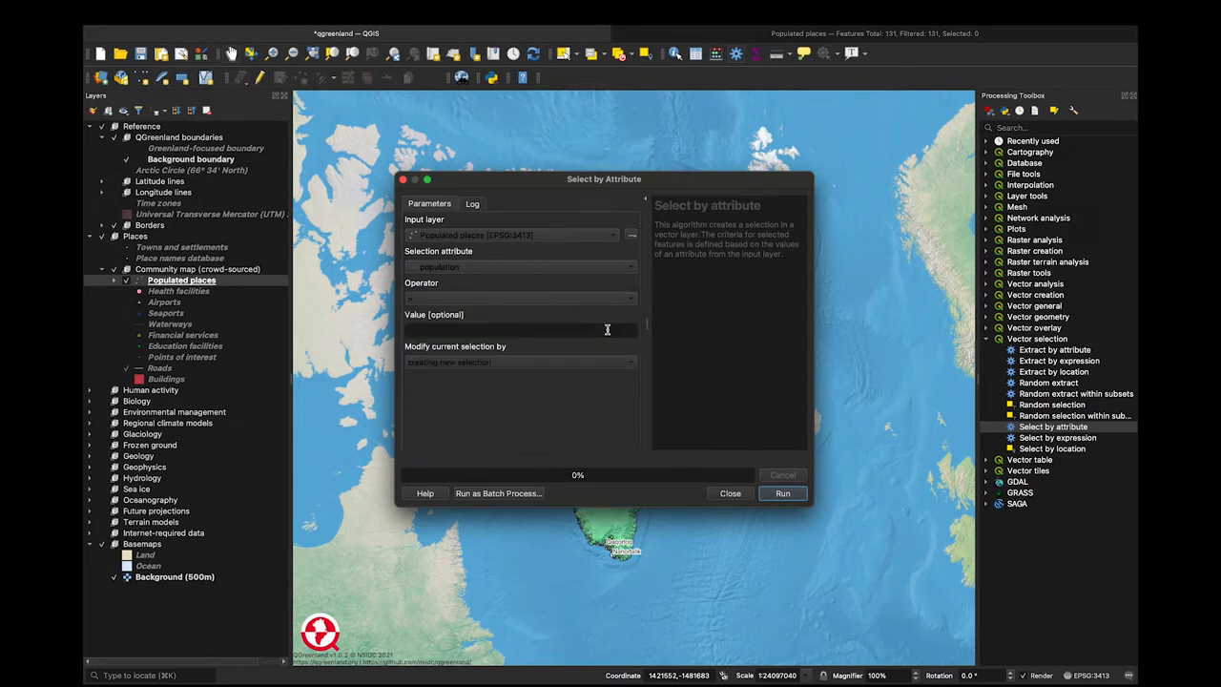
{"action": "left_click", "coordinate": [607, 329]}
{"action": "type", "text": "5000"}
{"action": "left_click", "coordinate": [782, 494]}
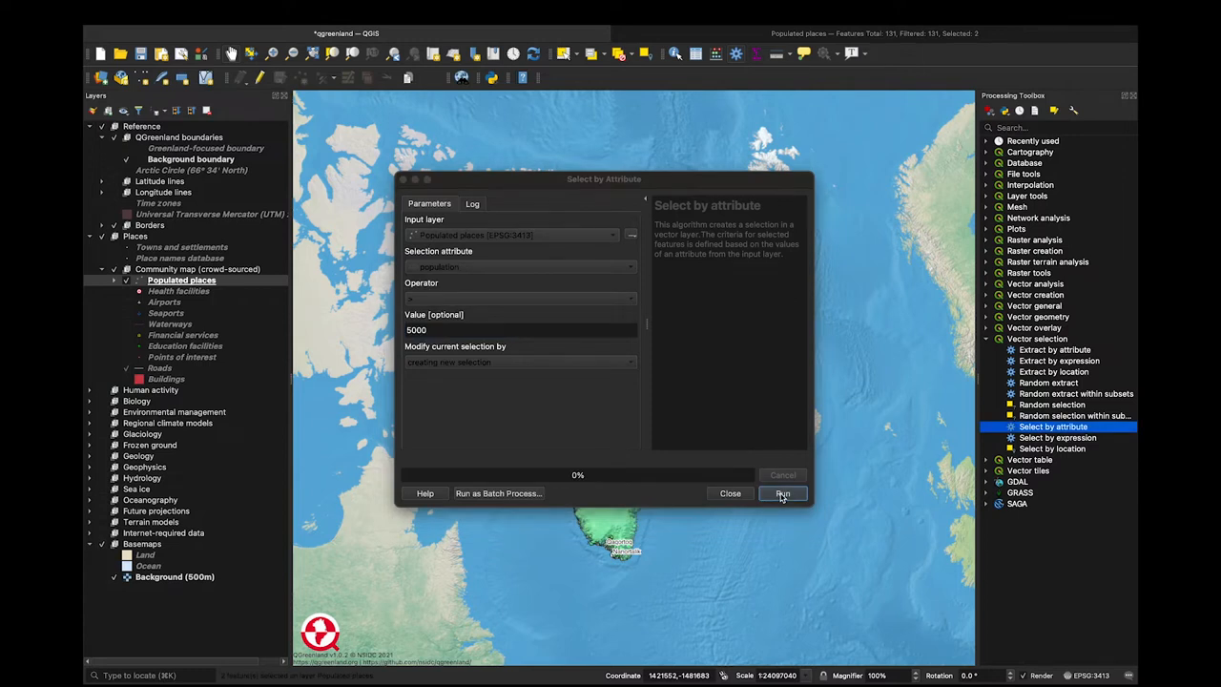
{"action": "left_click", "coordinate": [730, 494]}
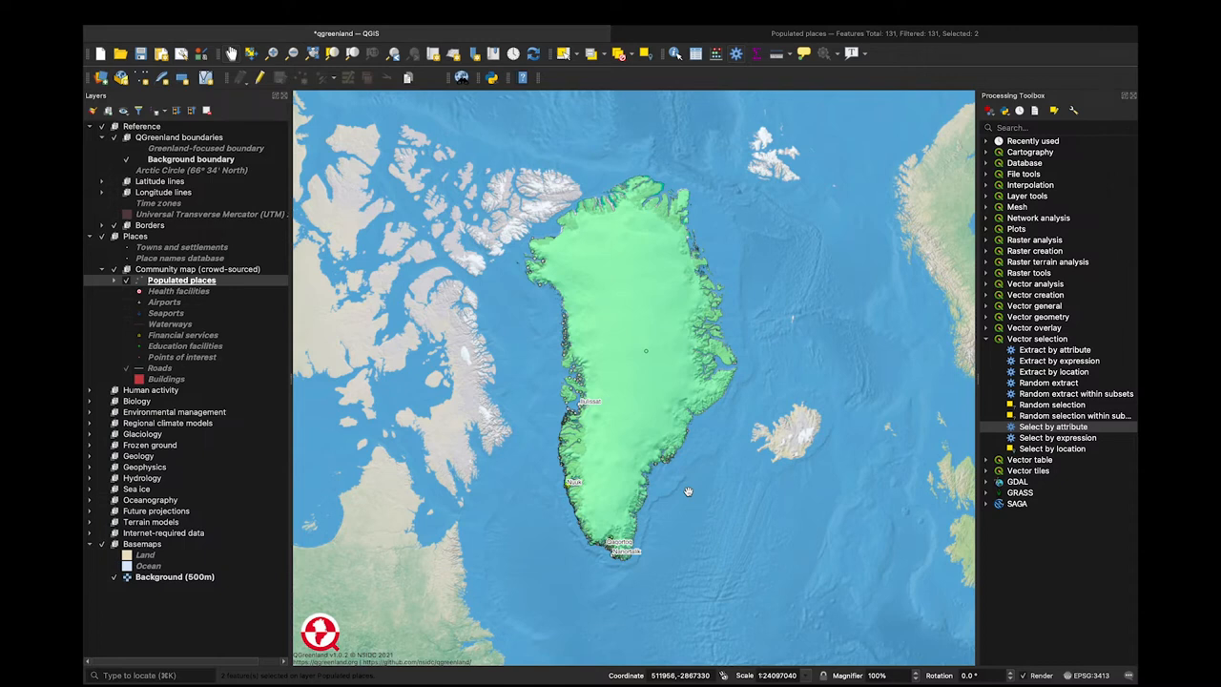
Examine the selected places on the map along Greenland's southwest coast around Nuuk
{"action": "scroll", "coordinate": [688, 491], "scroll_direction": "up", "scroll_amount": 3}
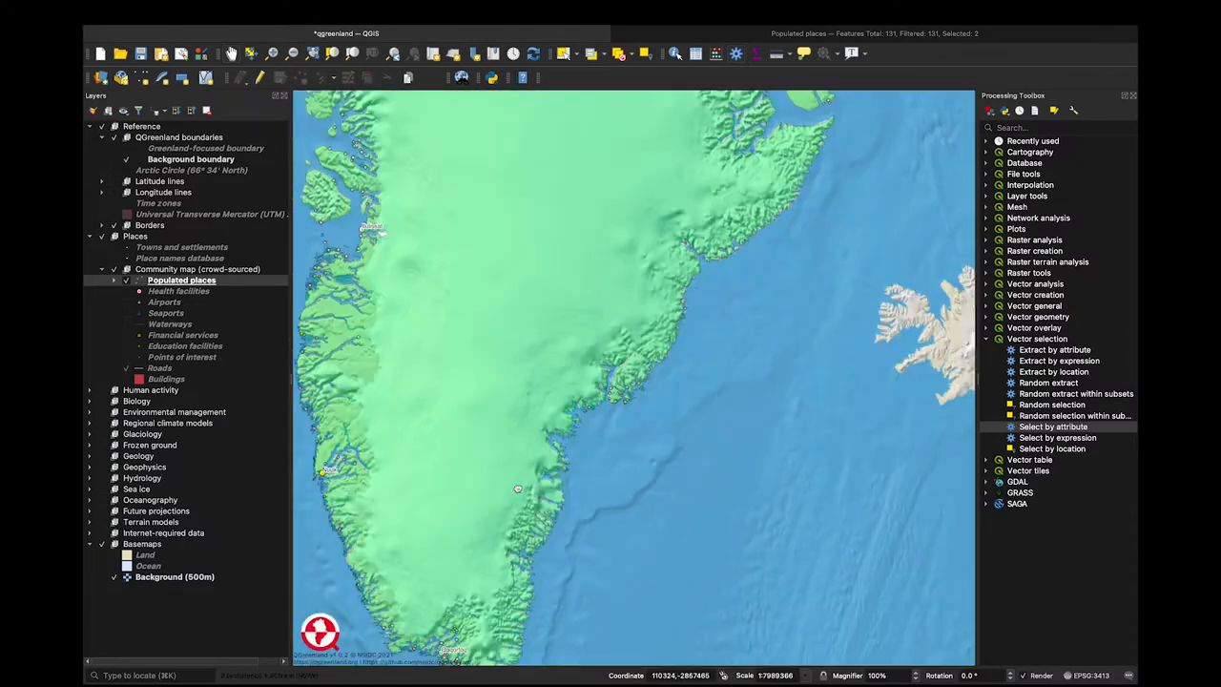
{"action": "left_click_drag", "start_coordinate": [518, 488], "coordinate": [687, 491]}
{"action": "scroll", "coordinate": [522, 449], "scroll_direction": "up", "scroll_amount": 2}
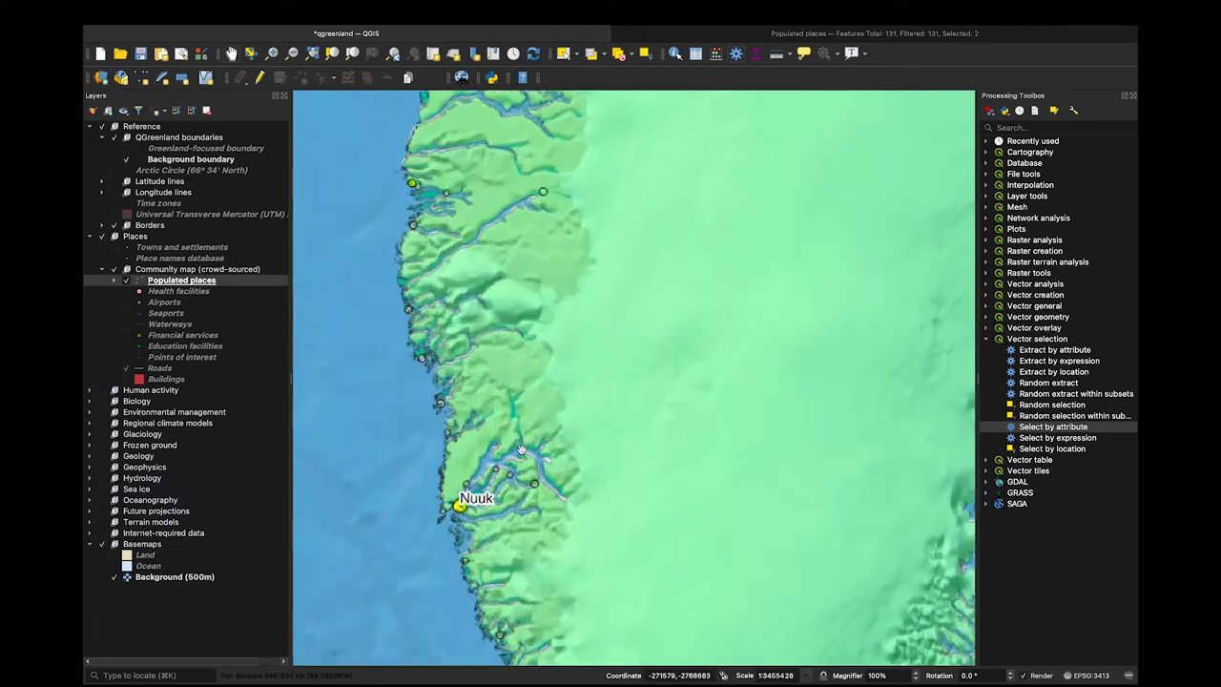
{"action": "scroll", "coordinate": [522, 449], "scroll_direction": "up", "scroll_amount": 1}
{"action": "left_click_drag", "start_coordinate": [526, 525], "coordinate": [530, 406]}
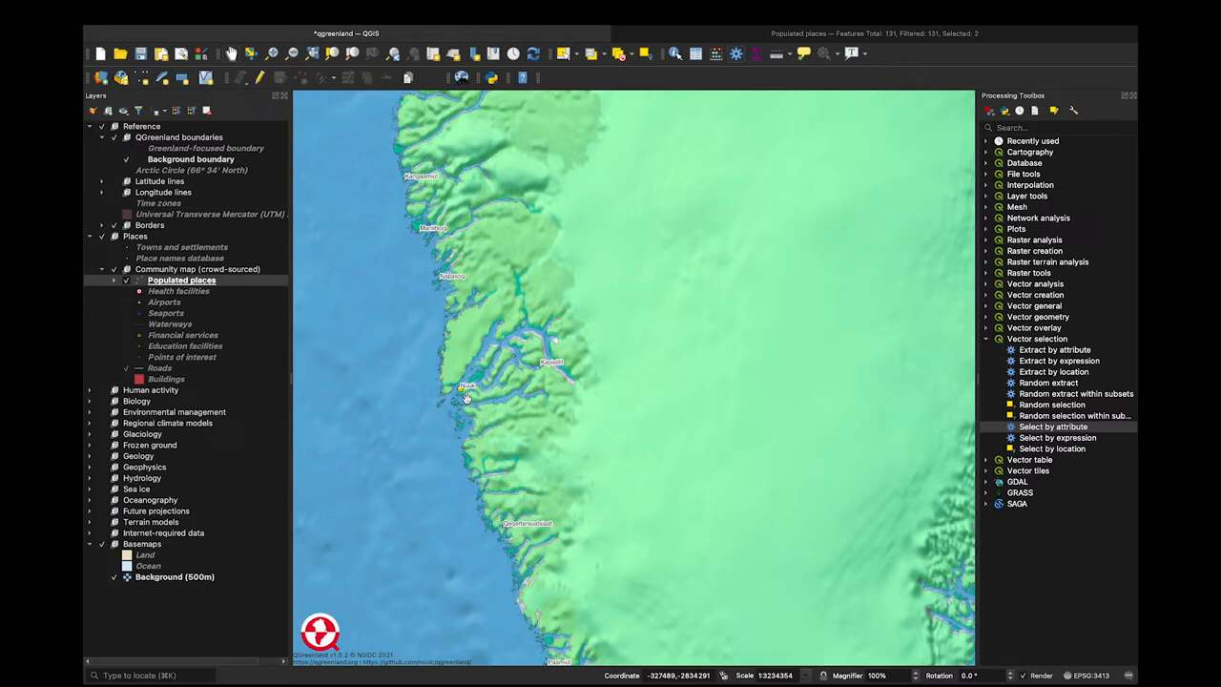
Open the Populated places attribute table and limit it to the selected features
{"action": "right_click", "coordinate": [221, 283]}
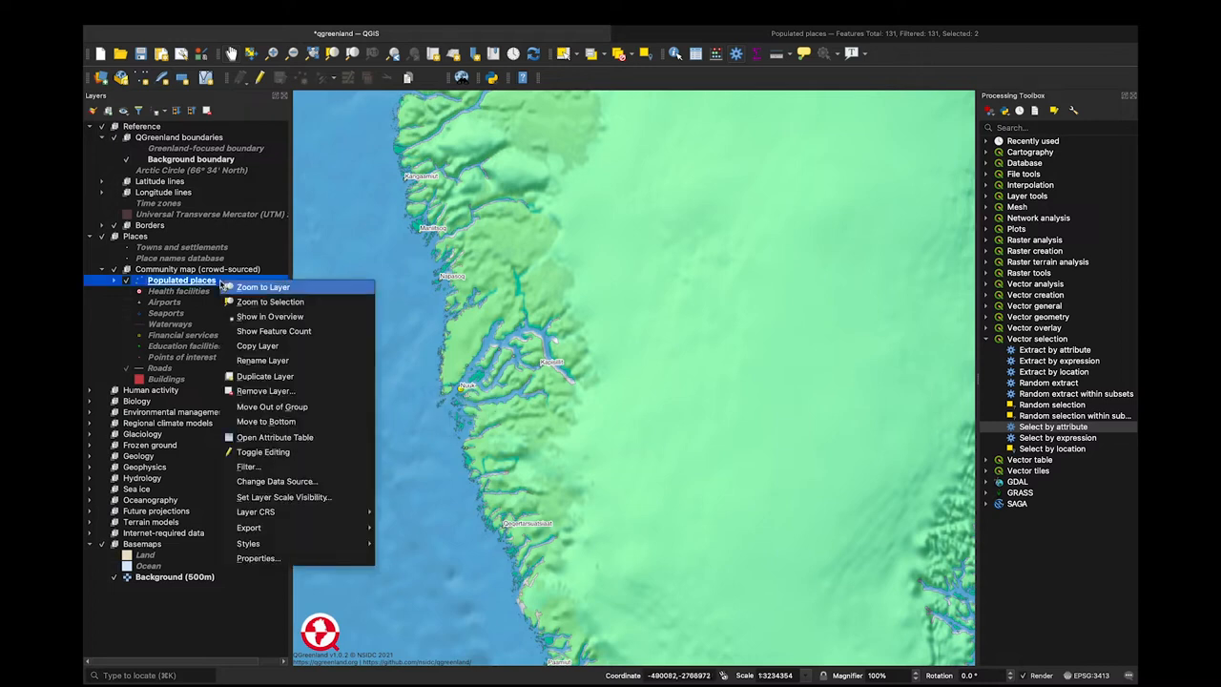
{"action": "left_click", "coordinate": [266, 438]}
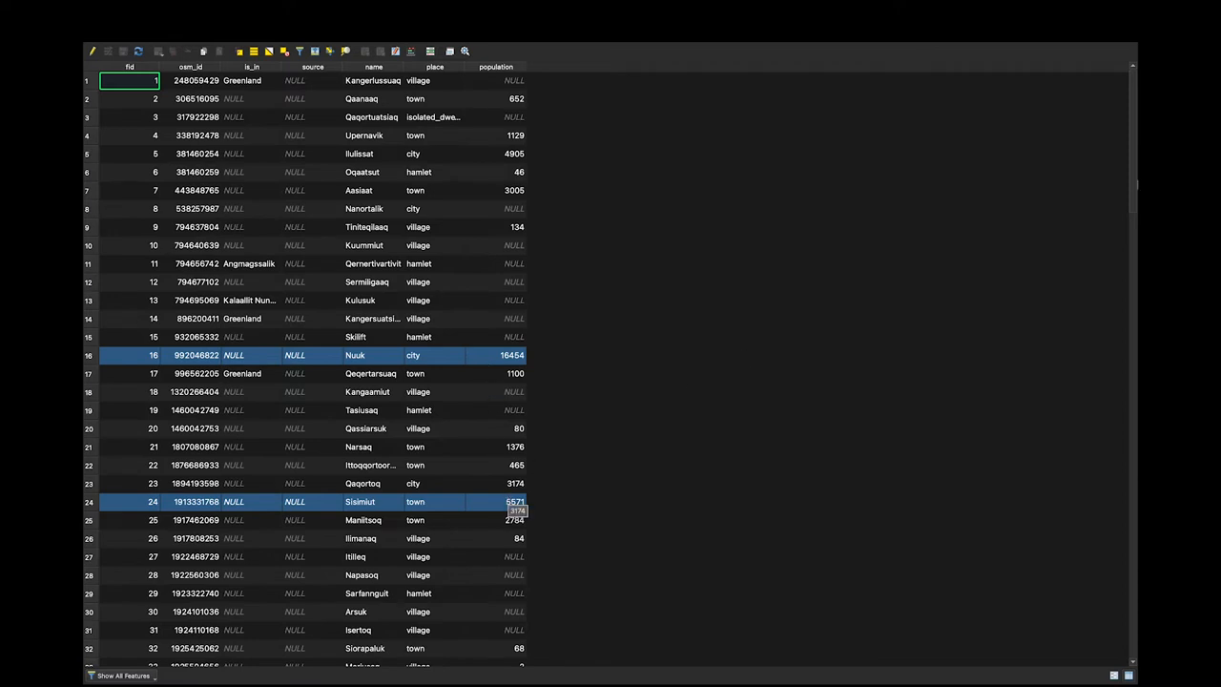
{"action": "mouse_move", "coordinate": [1133, 188]}
{"action": "left_mouse_down"}
{"action": "mouse_move", "coordinate": [1131, 287]}
{"action": "mouse_move", "coordinate": [1128, 183]}
{"action": "left_mouse_up"}
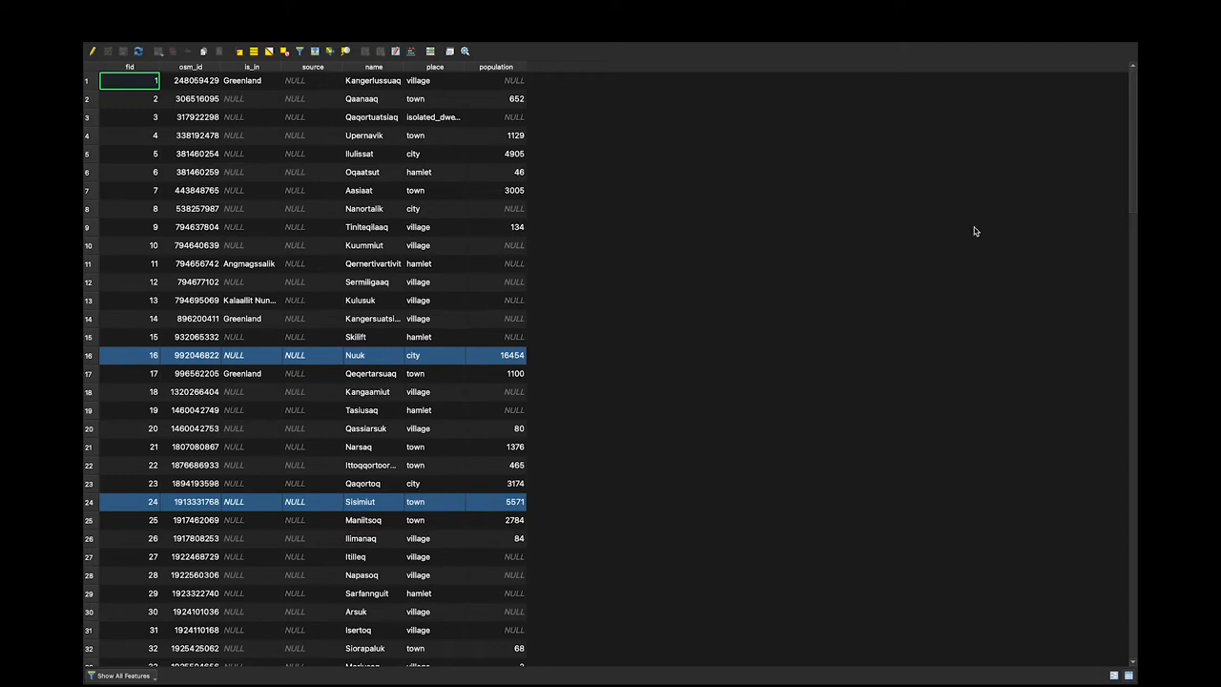
{"action": "left_click", "coordinate": [149, 677]}
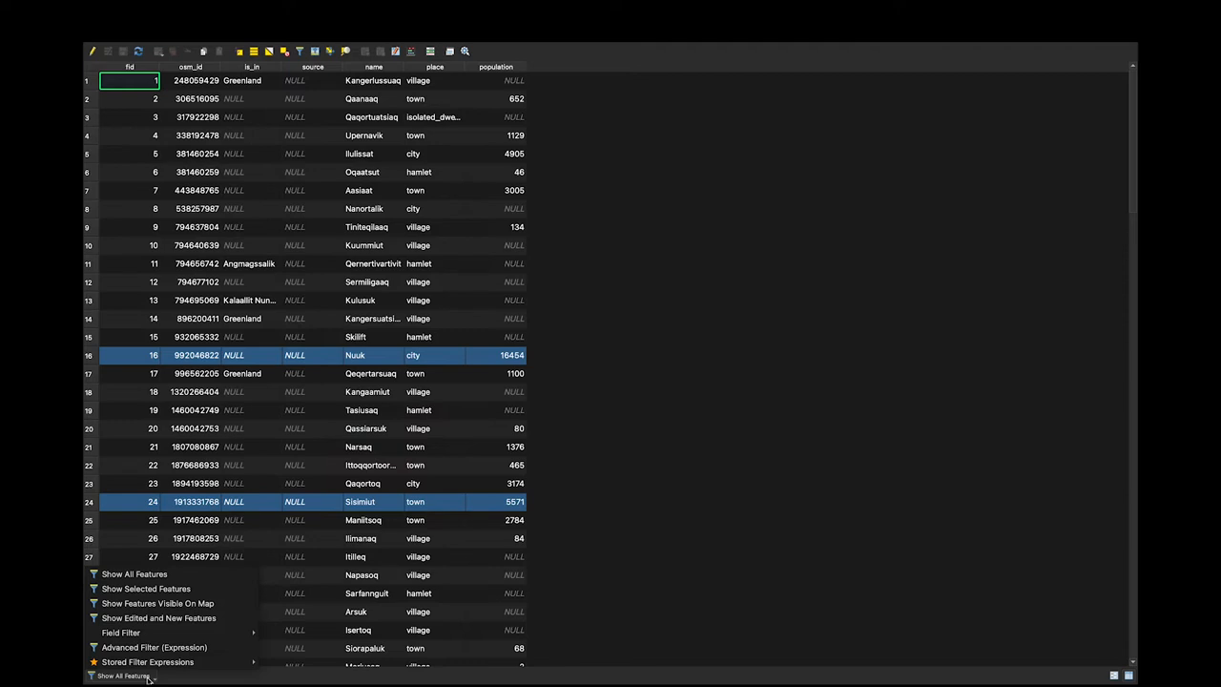
{"action": "left_click", "coordinate": [160, 593]}
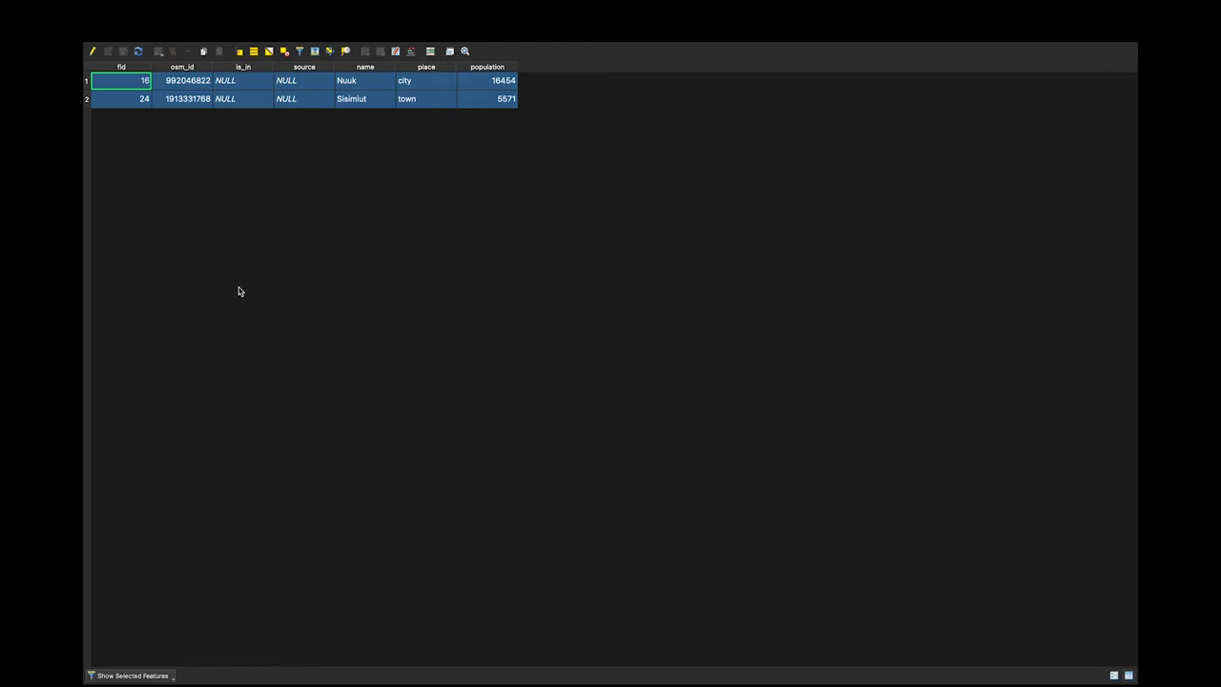
Deselect all features of Populated places and return to the qgreenland map window
{"action": "left_click", "coordinate": [284, 52]}
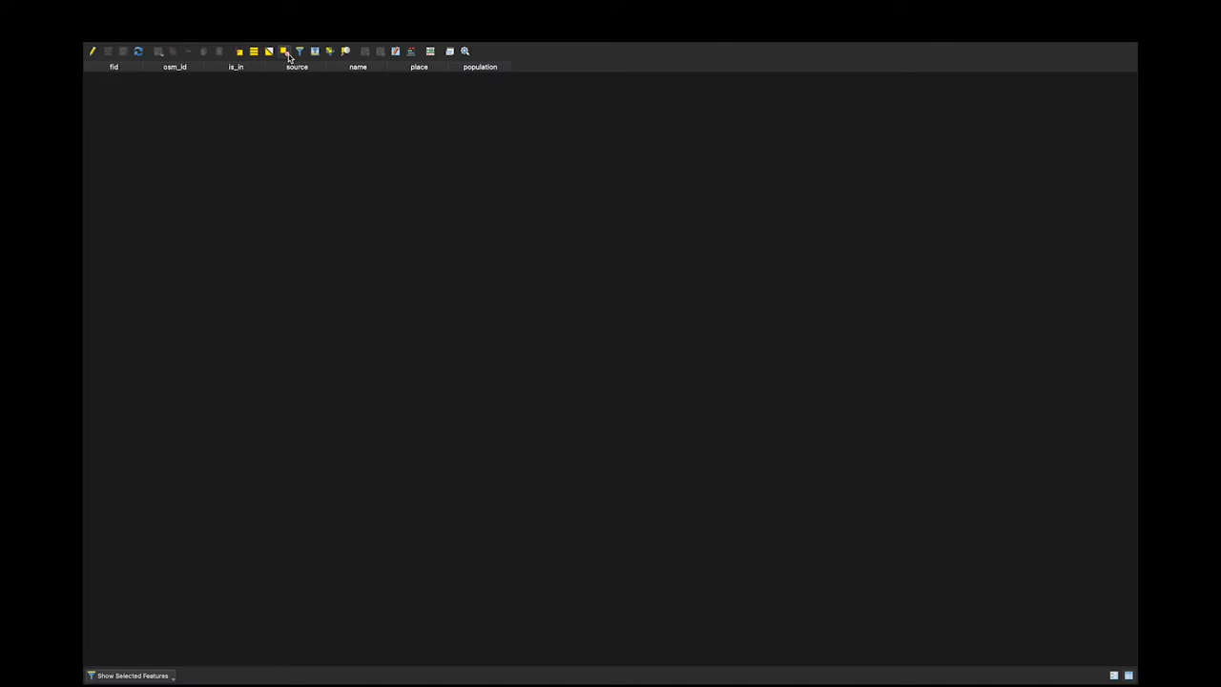
{"action": "mouse_move", "coordinate": [284, 16]}
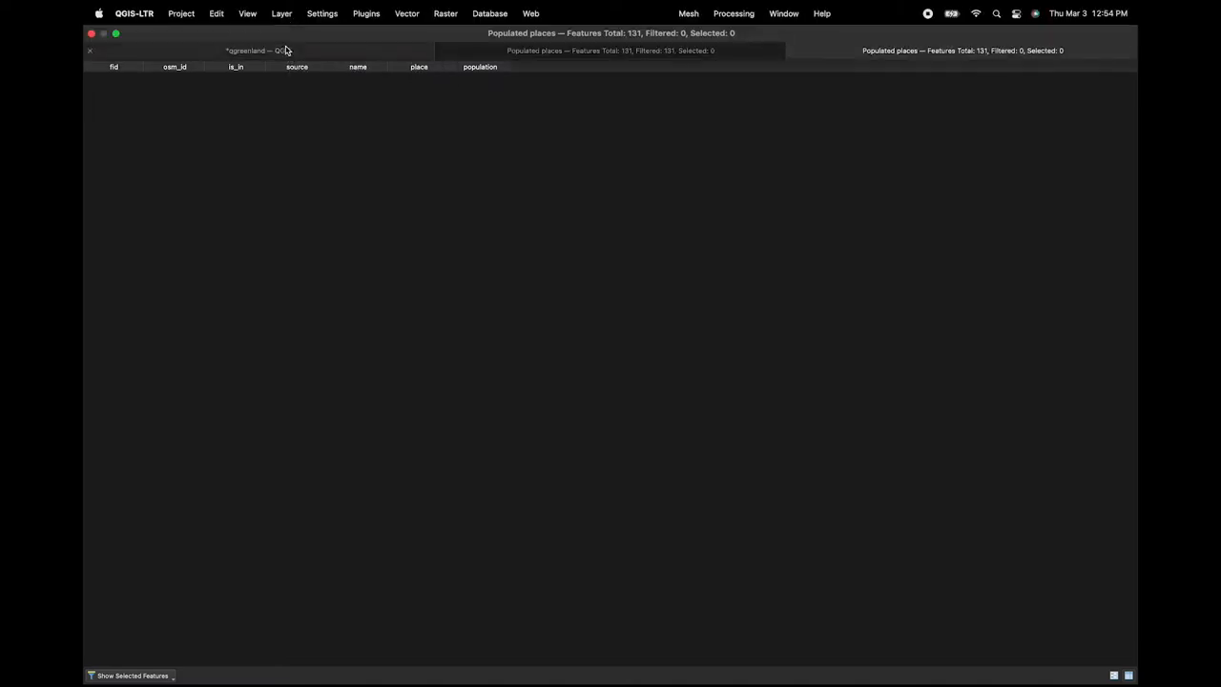
{"action": "left_click", "coordinate": [285, 50]}
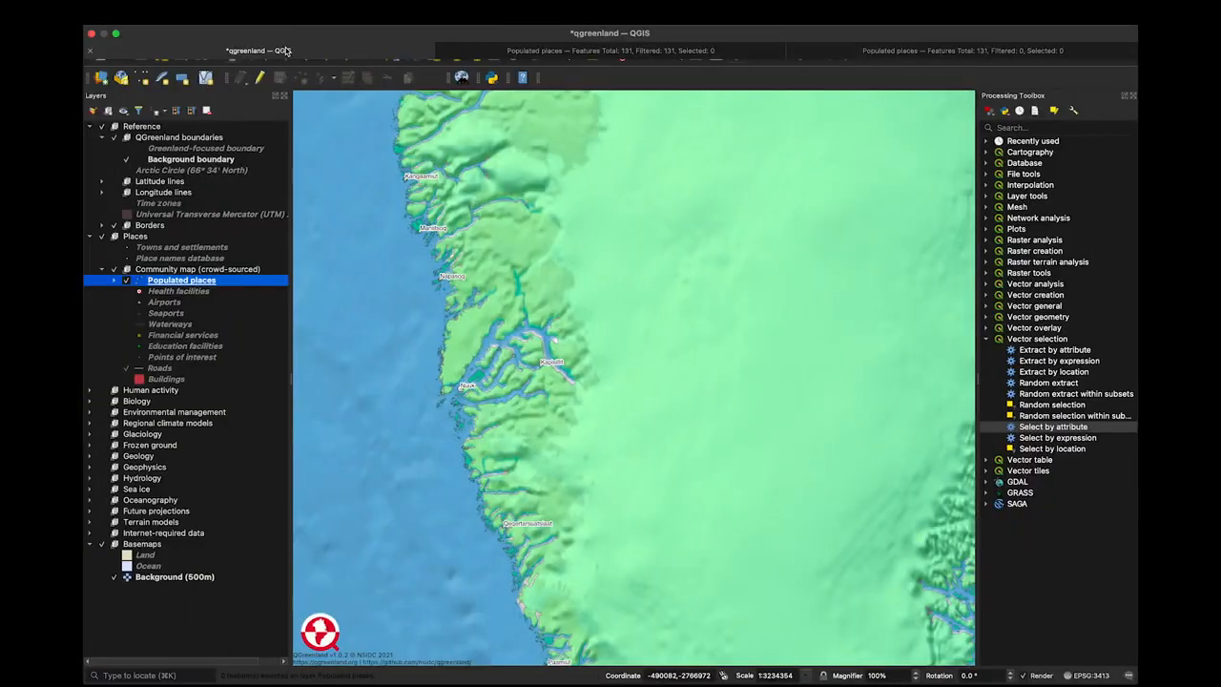
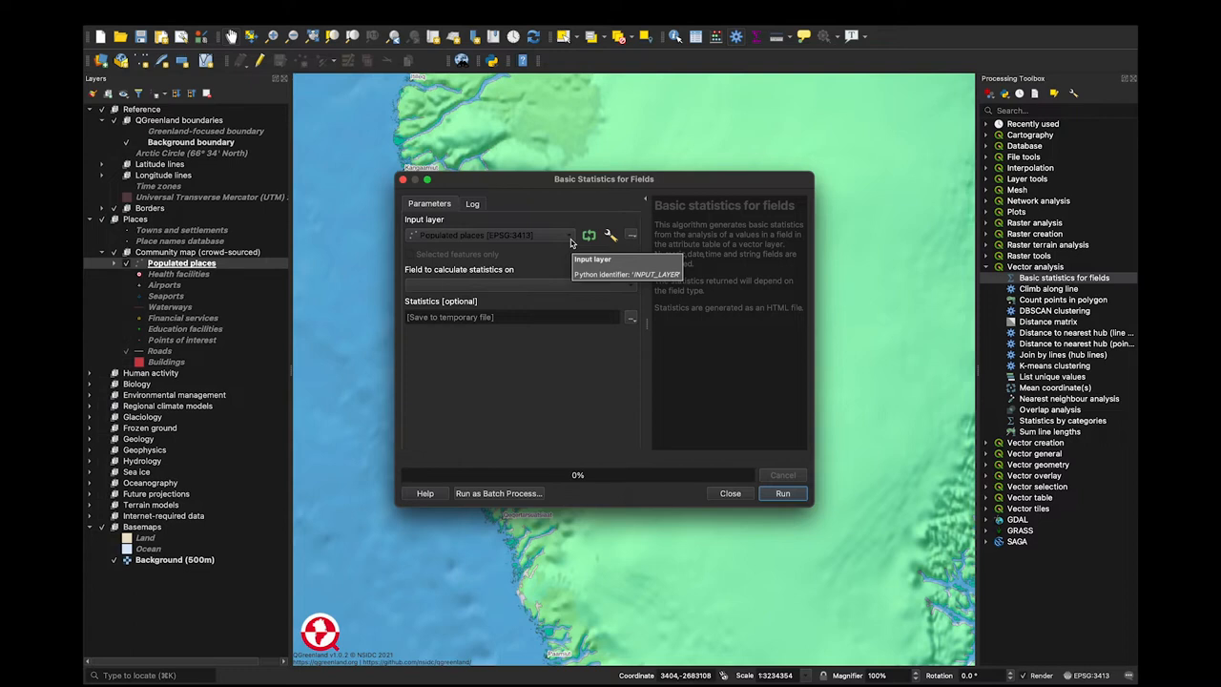
Run Basic statistics for fields on the population field of Populated places, saving to a temporary file, and close the dialog
{"action": "left_click", "coordinate": [627, 290]}
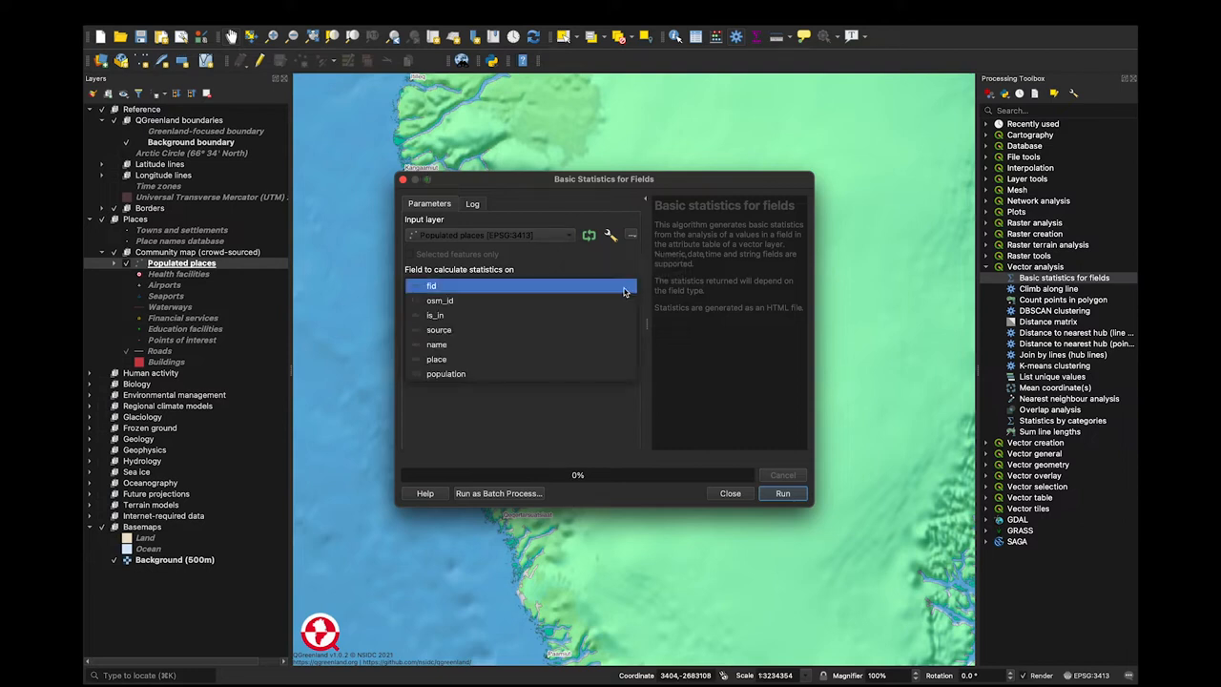
{"action": "left_click", "coordinate": [601, 374]}
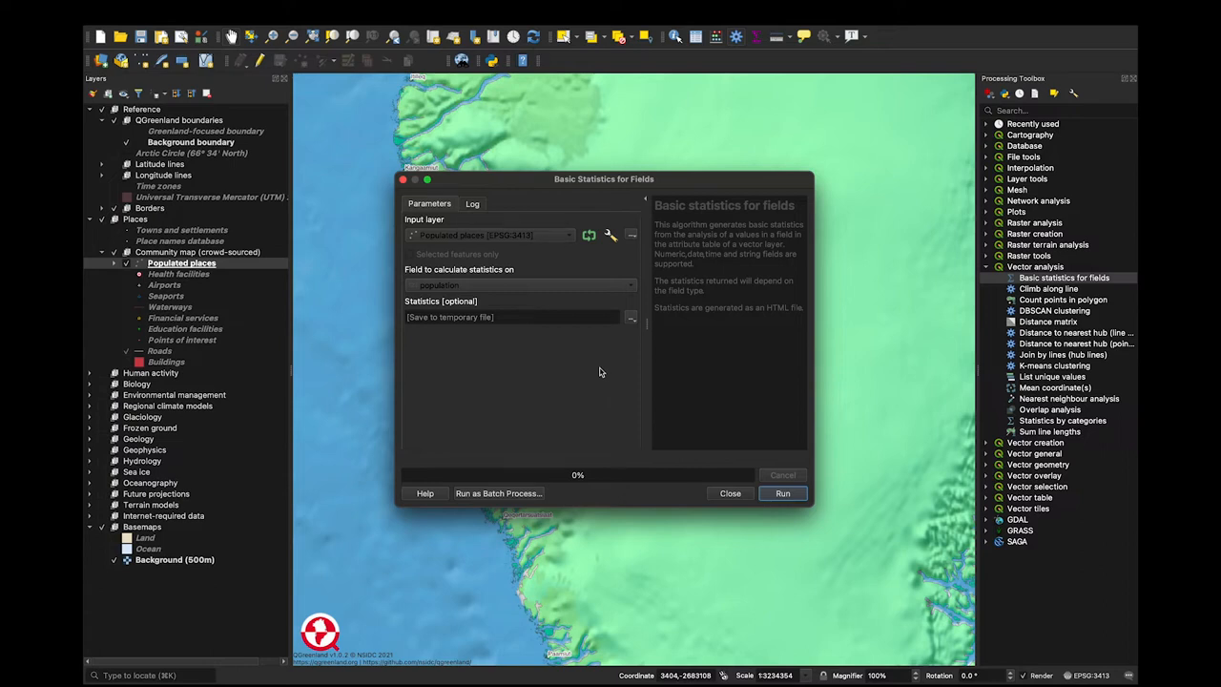
{"action": "left_click", "coordinate": [630, 319]}
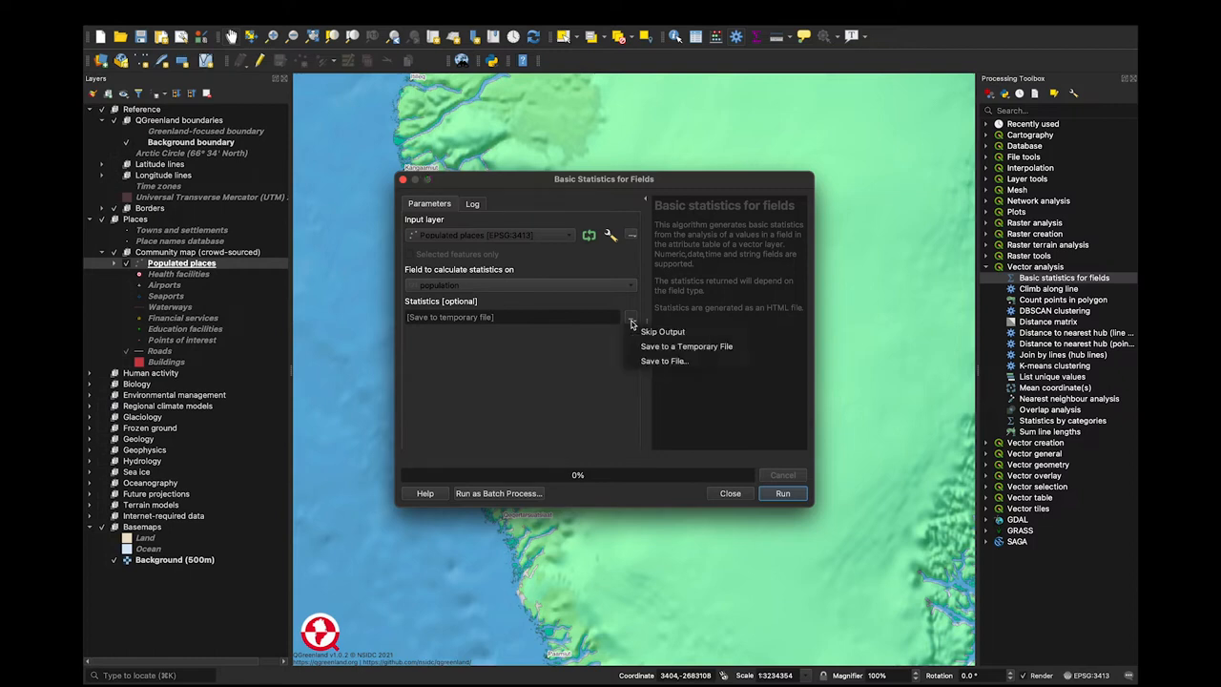
{"action": "left_click", "coordinate": [630, 323]}
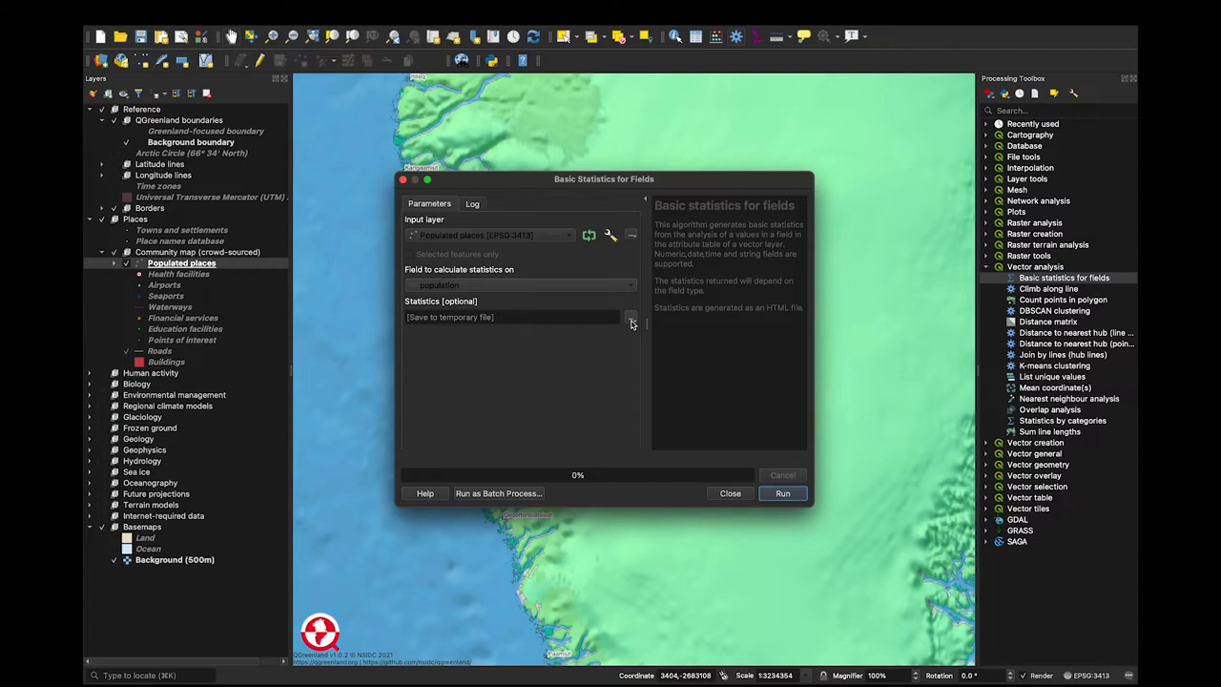
{"action": "left_click", "coordinate": [783, 494]}
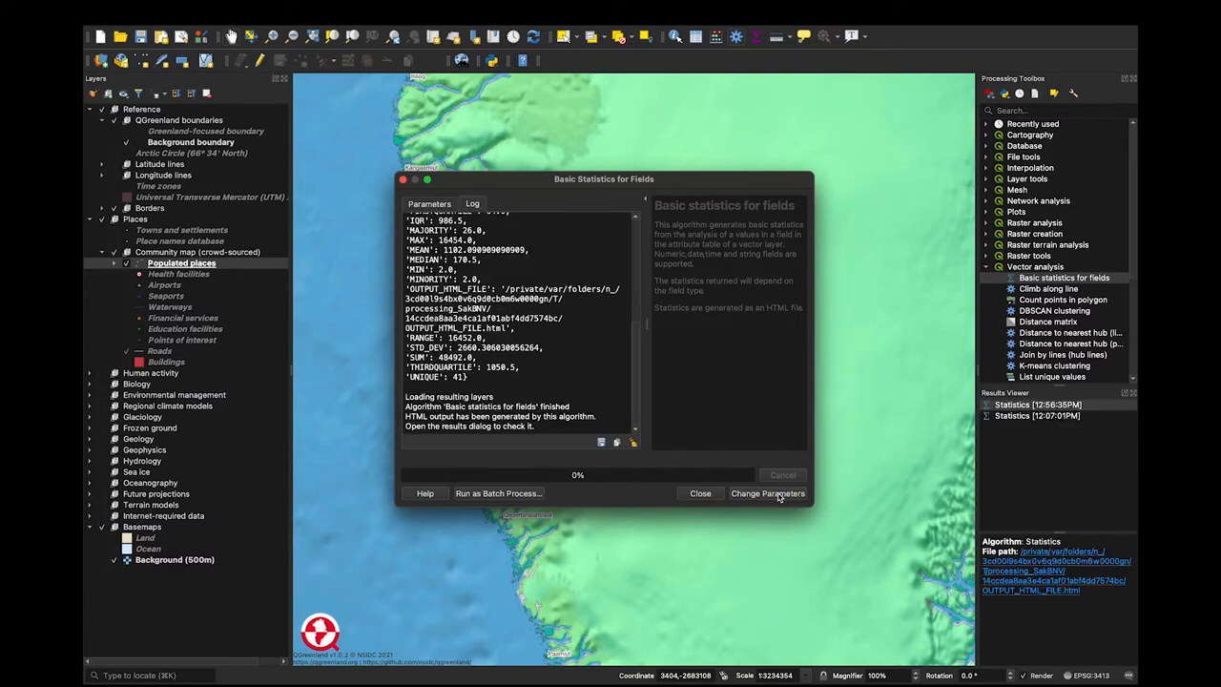
{"action": "left_click", "coordinate": [711, 493]}
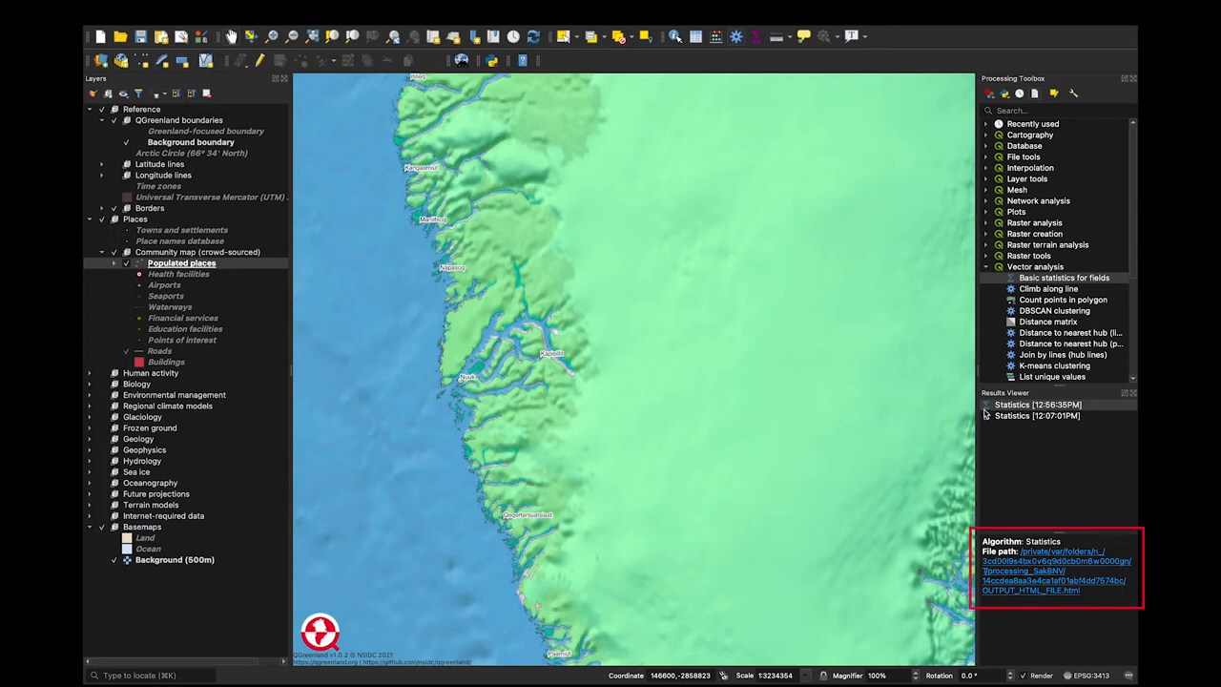
Review the population statistics HTML report in Safari, return to QGIS, and put away the Vector analysis tools and the results list
{"action": "left_click", "coordinate": [1041, 560]}
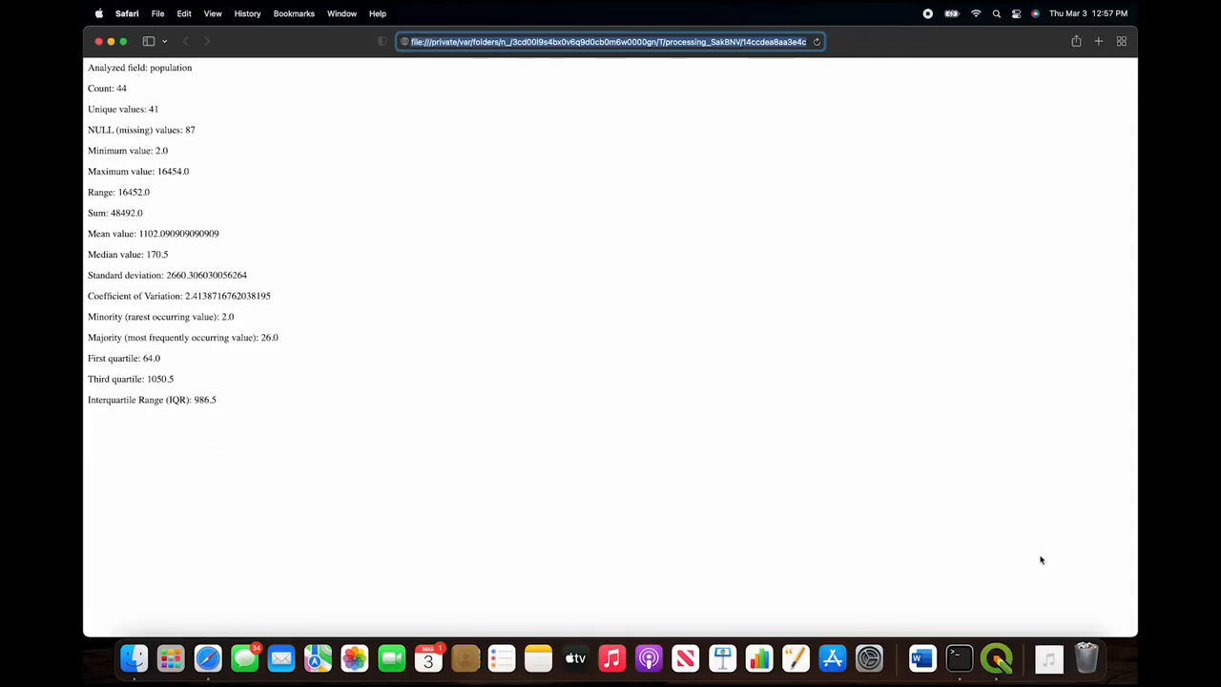
{"action": "left_click", "coordinate": [1004, 669]}
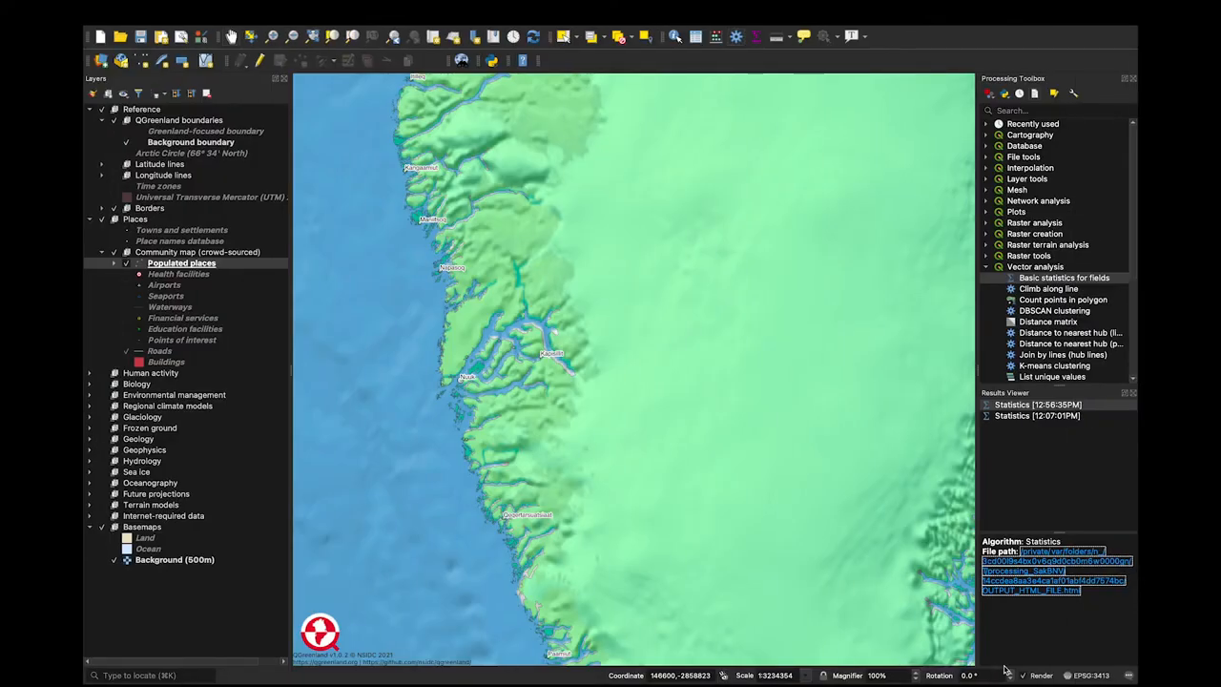
{"action": "left_click", "coordinate": [987, 267]}
{"action": "left_click", "coordinate": [1132, 393]}
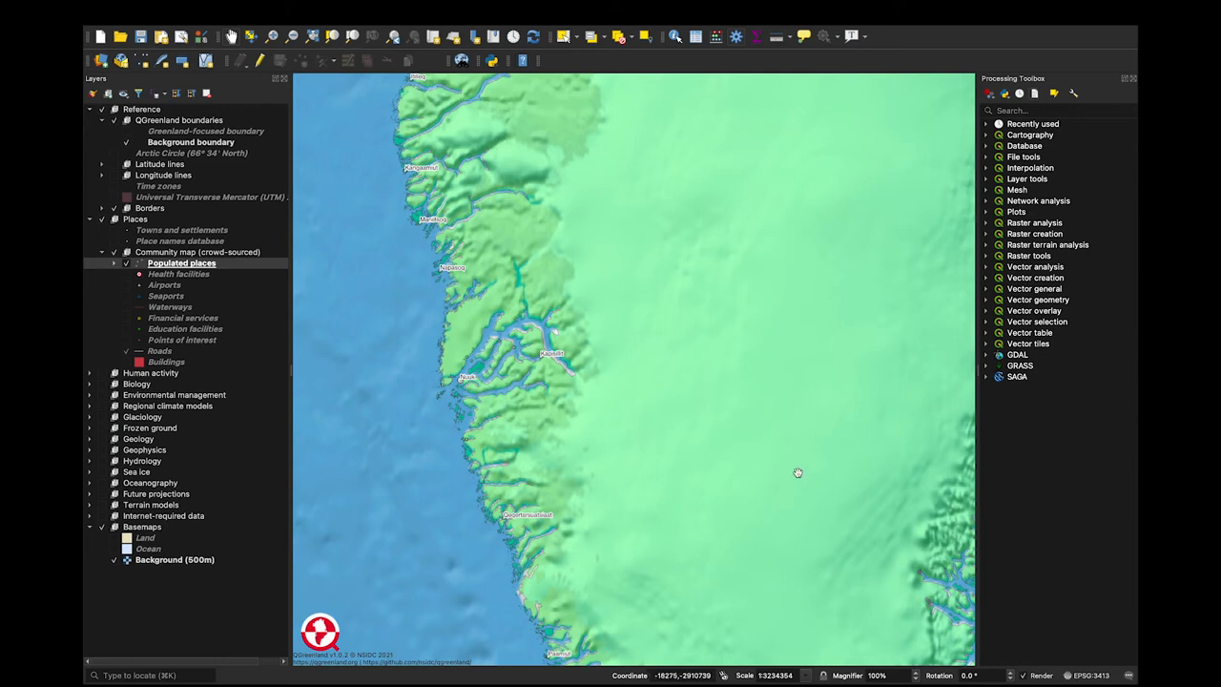
Hide the Populated places layer and collapse the Places group
{"action": "scroll", "coordinate": [798, 473], "scroll_direction": "down", "scroll_amount": 5}
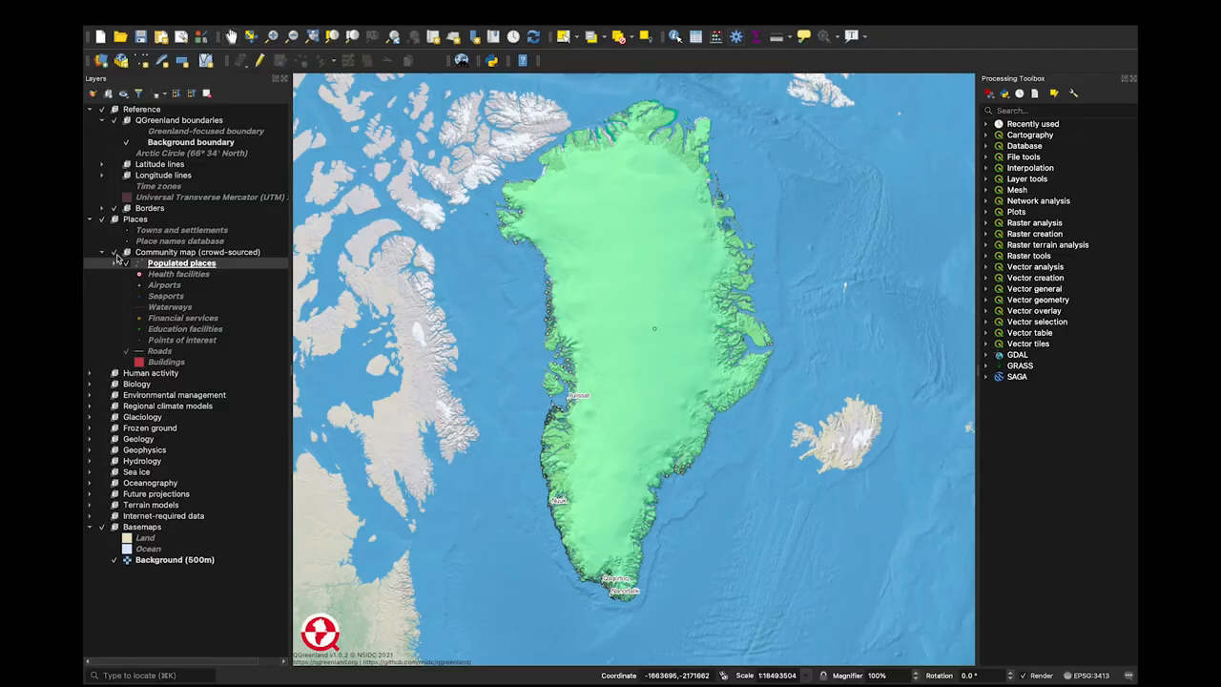
{"action": "left_click", "coordinate": [116, 261]}
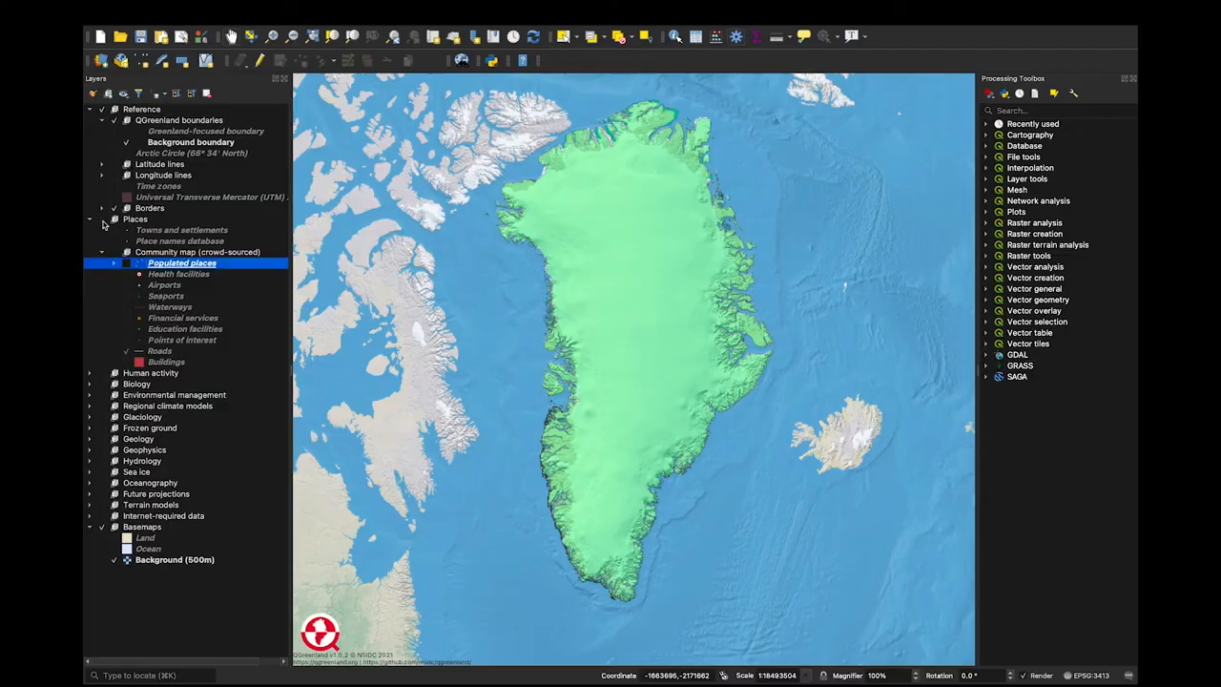
{"action": "left_click", "coordinate": [90, 220]}
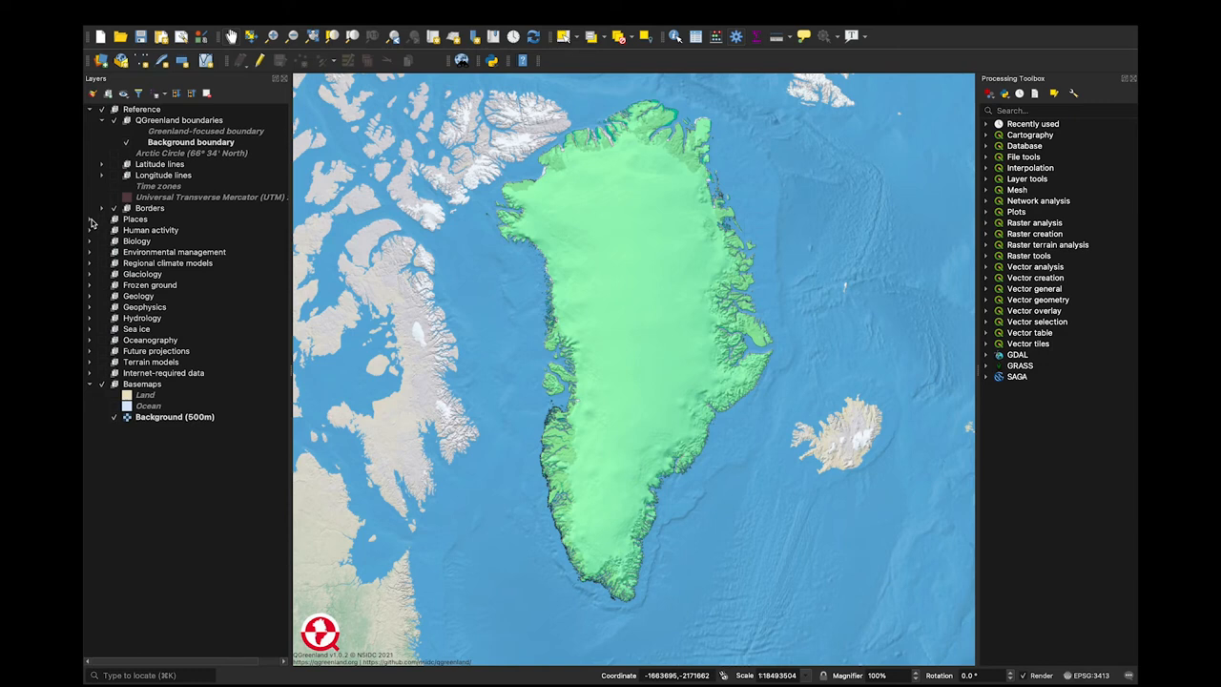
Show the Ice thickness (150m) layer from the BedMachine group of the terrain models
{"action": "left_click", "coordinate": [91, 363]}
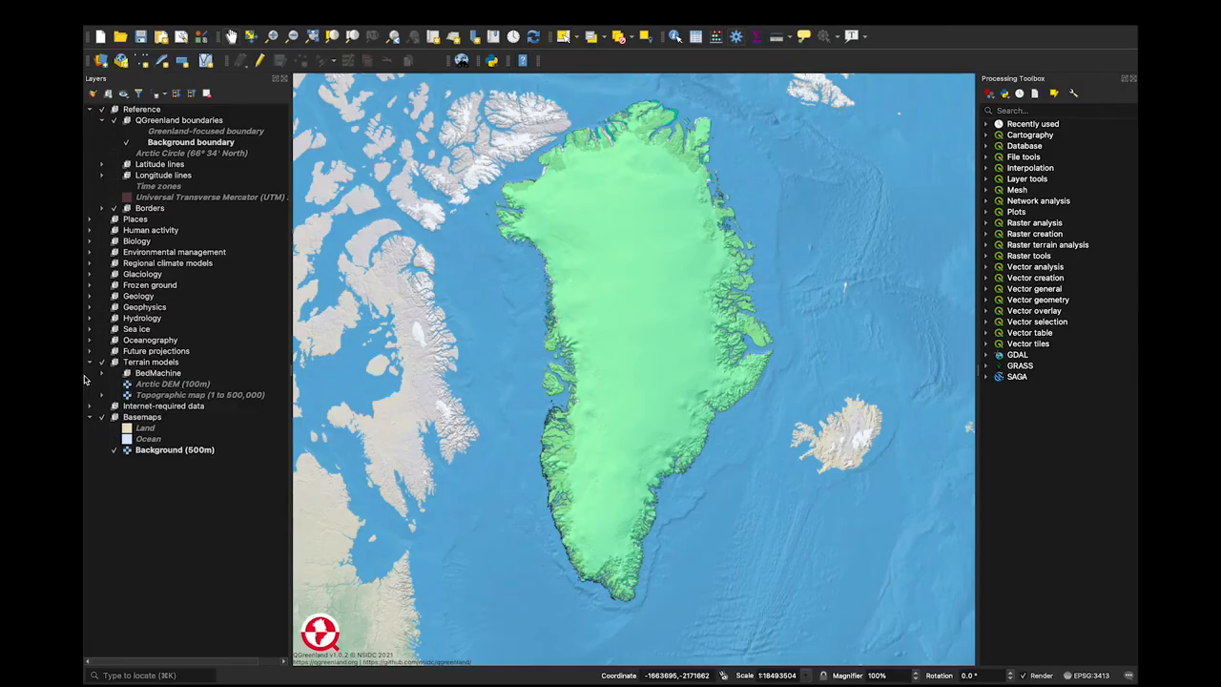
{"action": "left_click", "coordinate": [103, 374]}
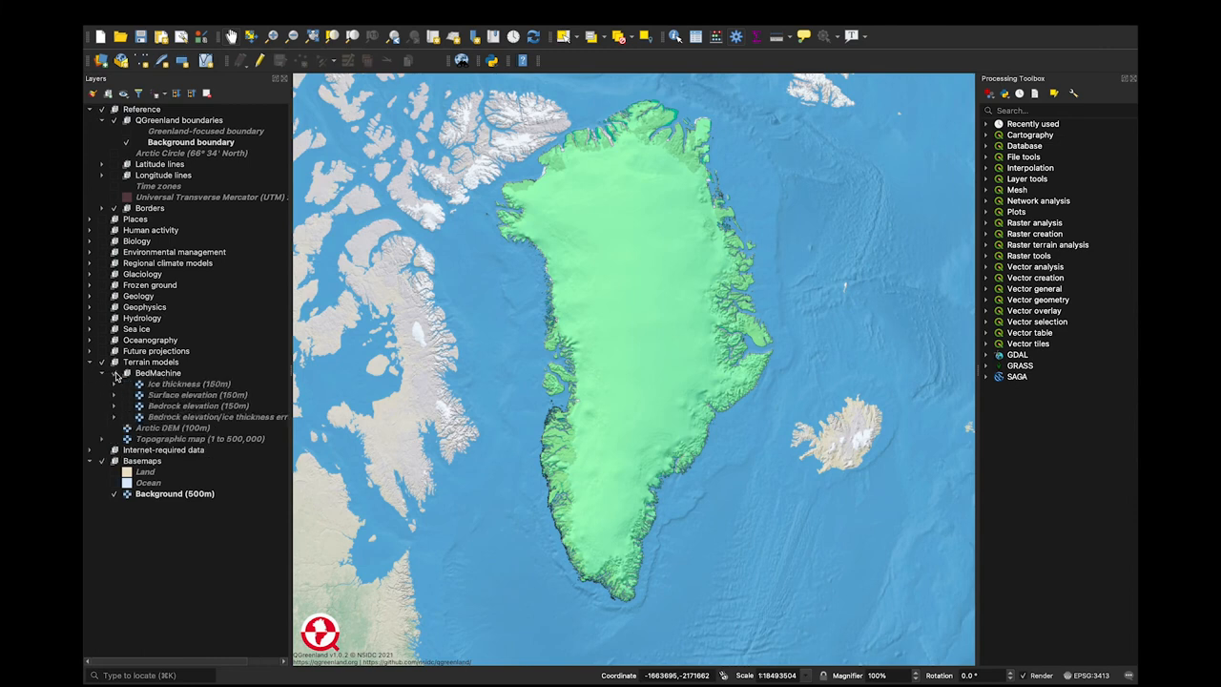
{"action": "left_click", "coordinate": [126, 384]}
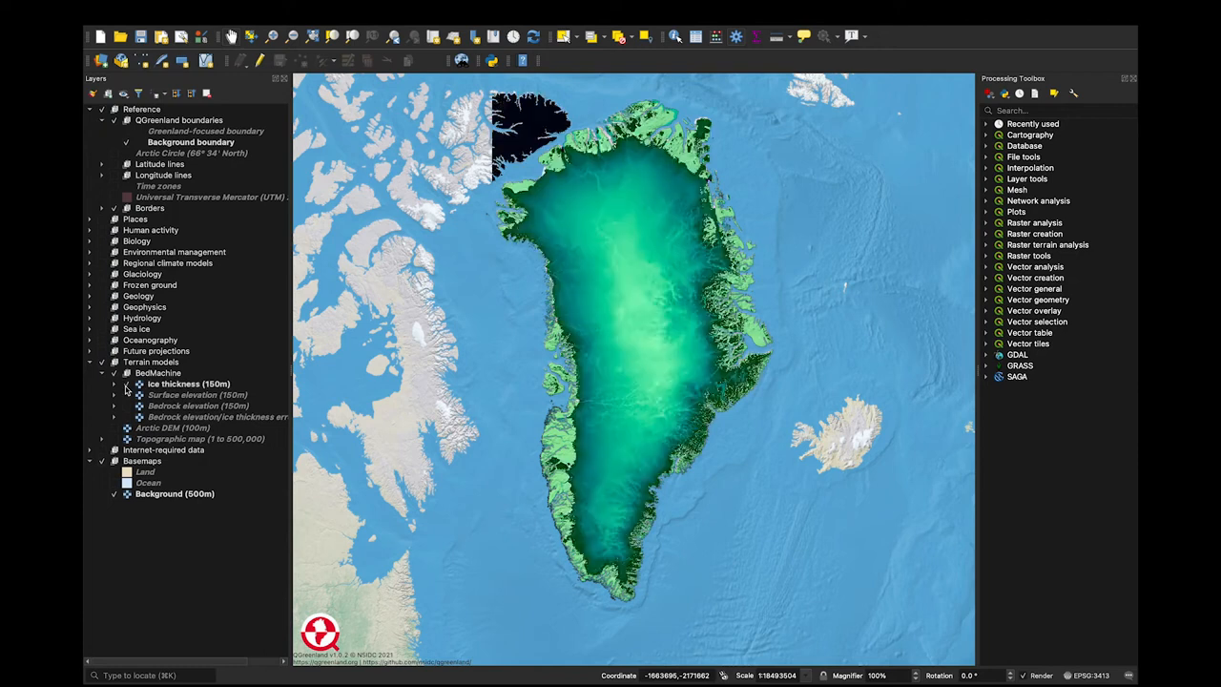
Examine the legend classes of the Ice thickness (150m) layer, and collapse the legend again
{"action": "left_click", "coordinate": [114, 384]}
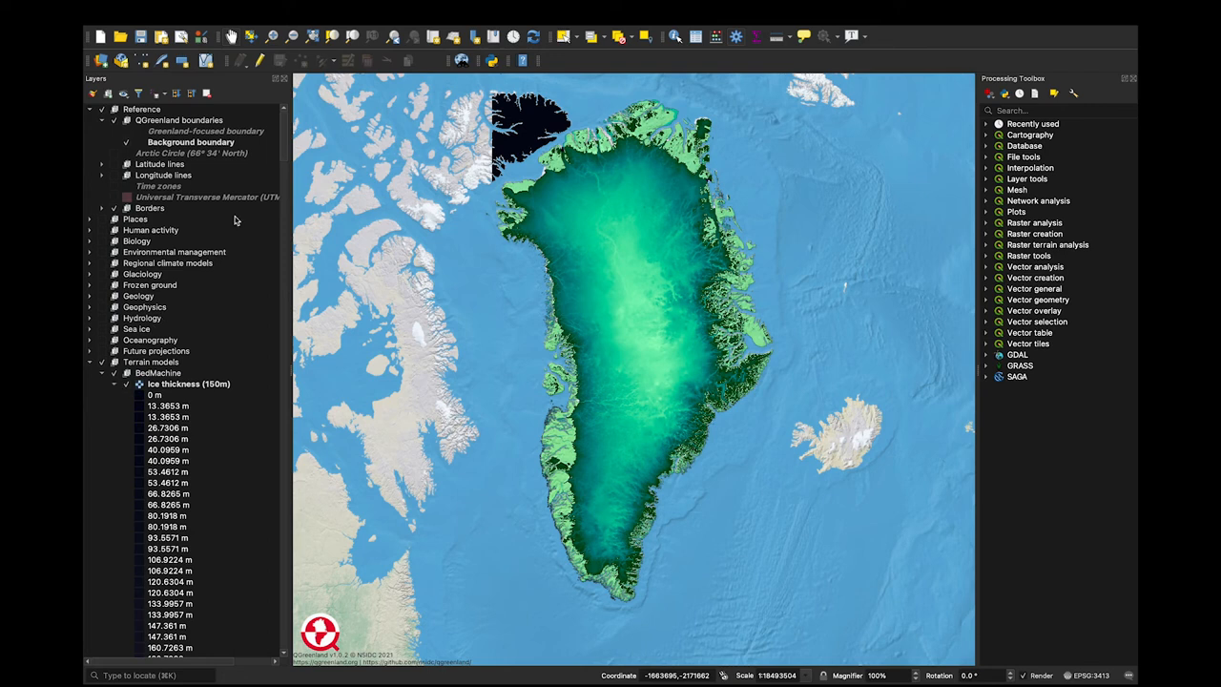
{"action": "left_click_drag", "start_coordinate": [284, 155], "coordinate": [271, 335]}
{"action": "scroll", "coordinate": [271, 335], "scroll_direction": "up", "scroll_amount": 20}
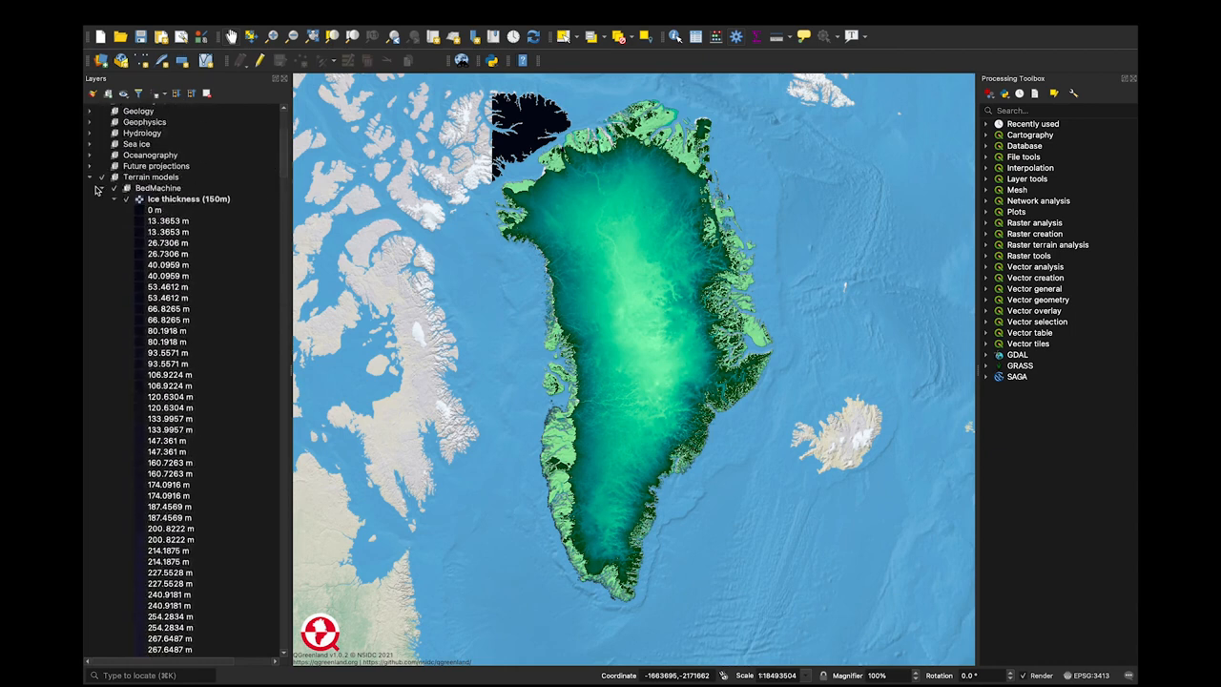
{"action": "left_click", "coordinate": [116, 199]}
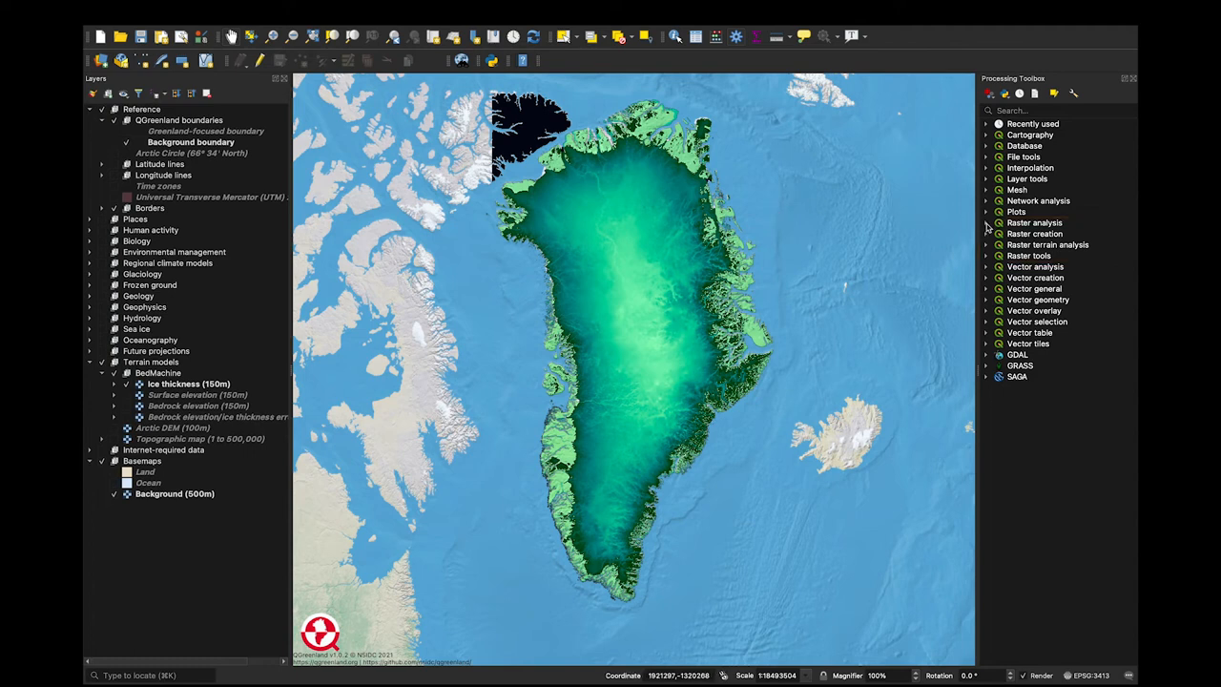
Start the Raster surface volume tool with Ice thickness (150m) as its input layer
{"action": "left_click", "coordinate": [987, 224]}
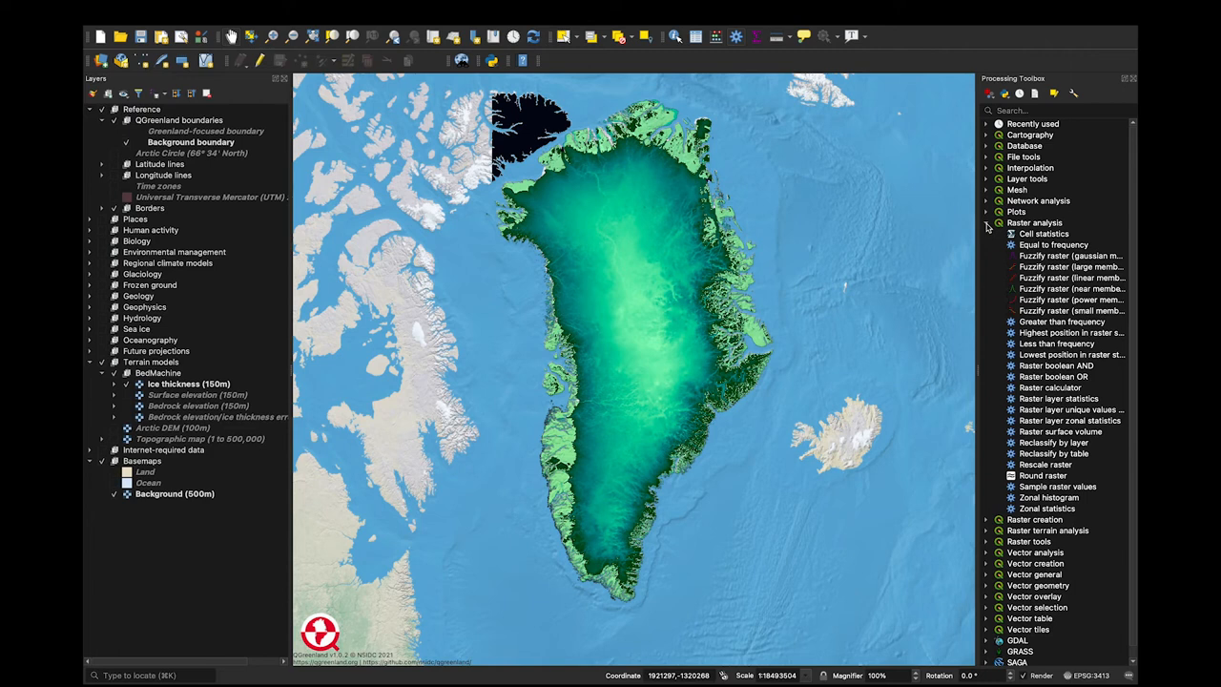
{"action": "double_click", "coordinate": [1068, 432]}
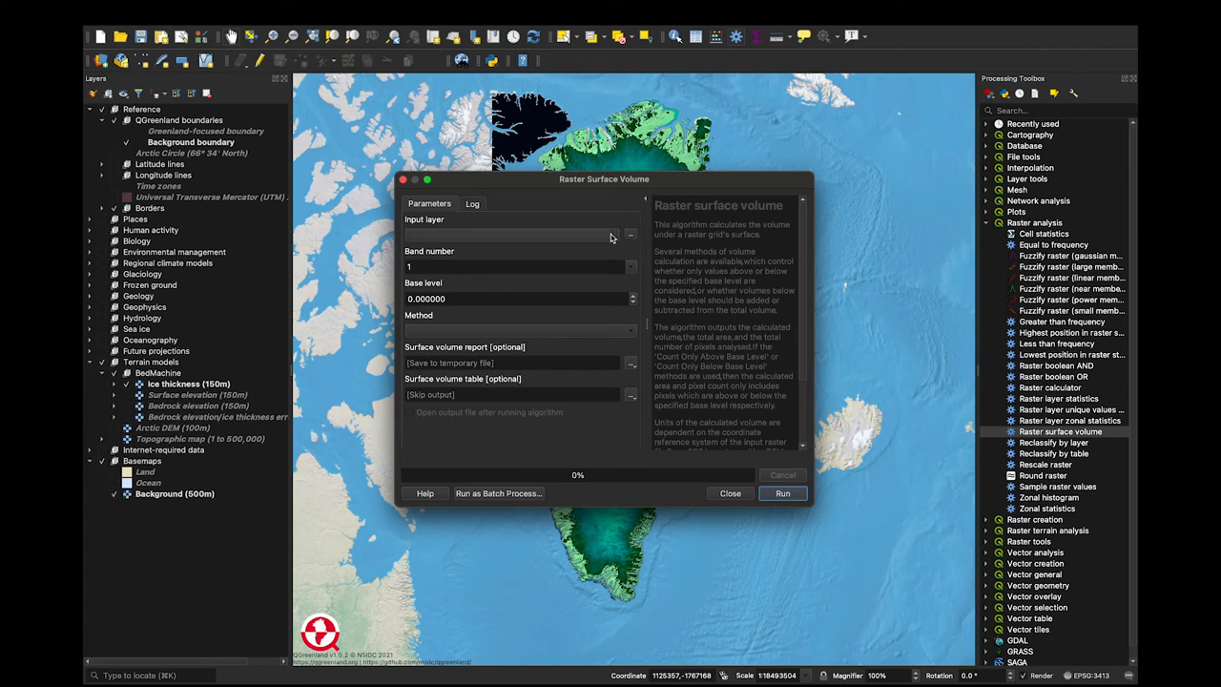
{"action": "left_click", "coordinate": [612, 238]}
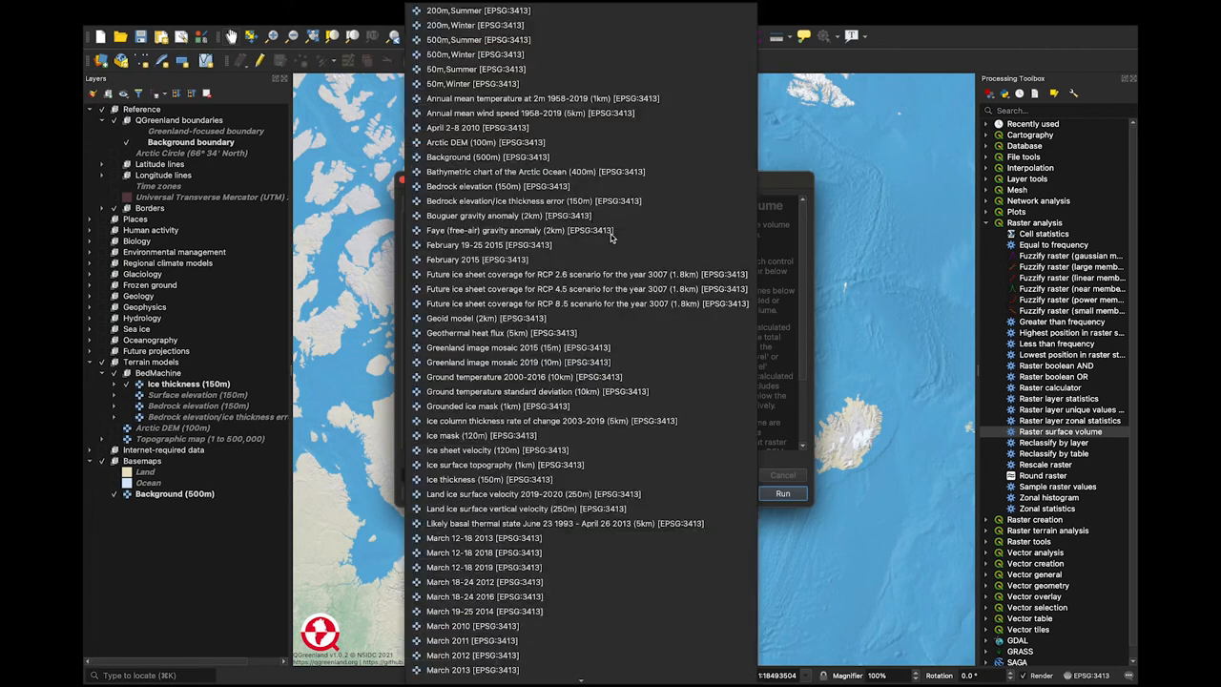
{"action": "scroll", "coordinate": [611, 238], "scroll_direction": "down", "scroll_amount": 1}
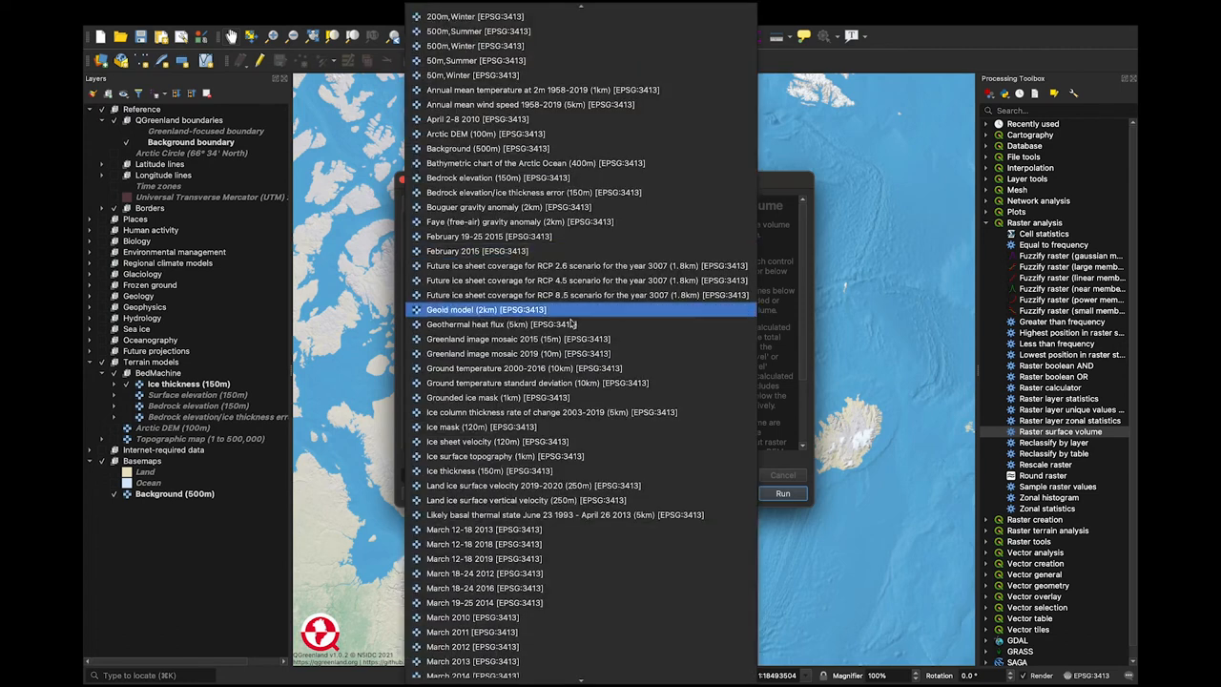
{"action": "left_click", "coordinate": [551, 471]}
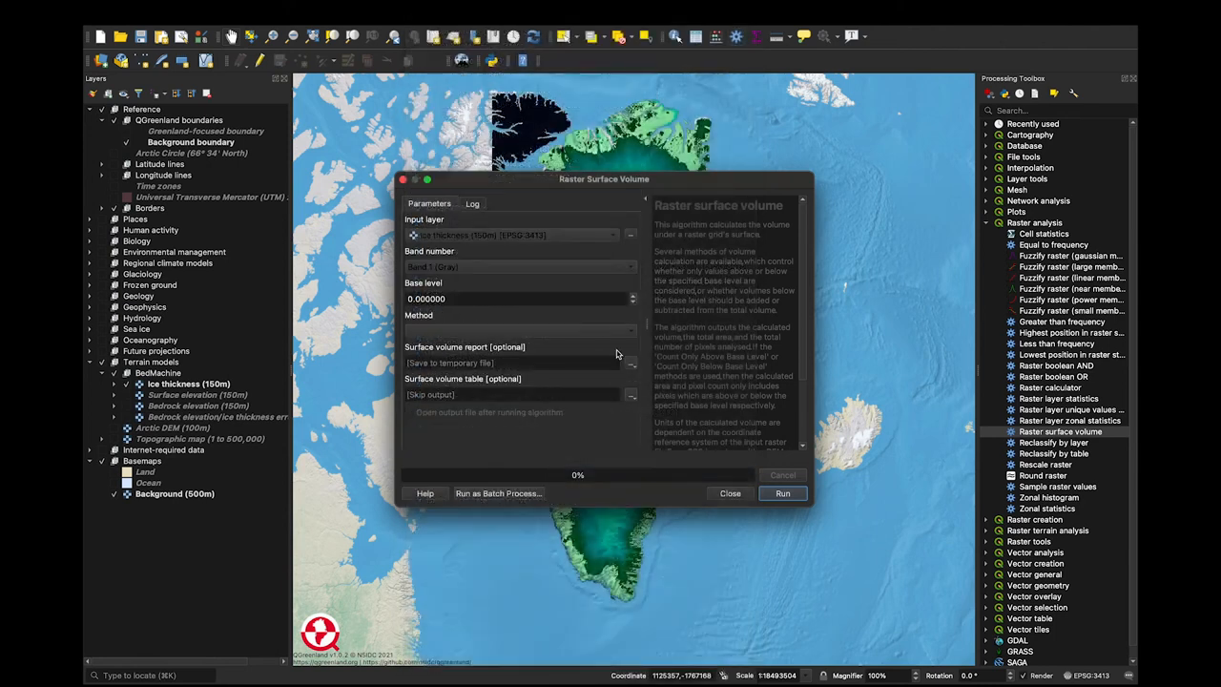
Calculate the surface volume with the Count Only Above Base Level method, and close the dialog
{"action": "left_click", "coordinate": [631, 271]}
{"action": "left_click", "coordinate": [630, 271]}
{"action": "left_click", "coordinate": [633, 331]}
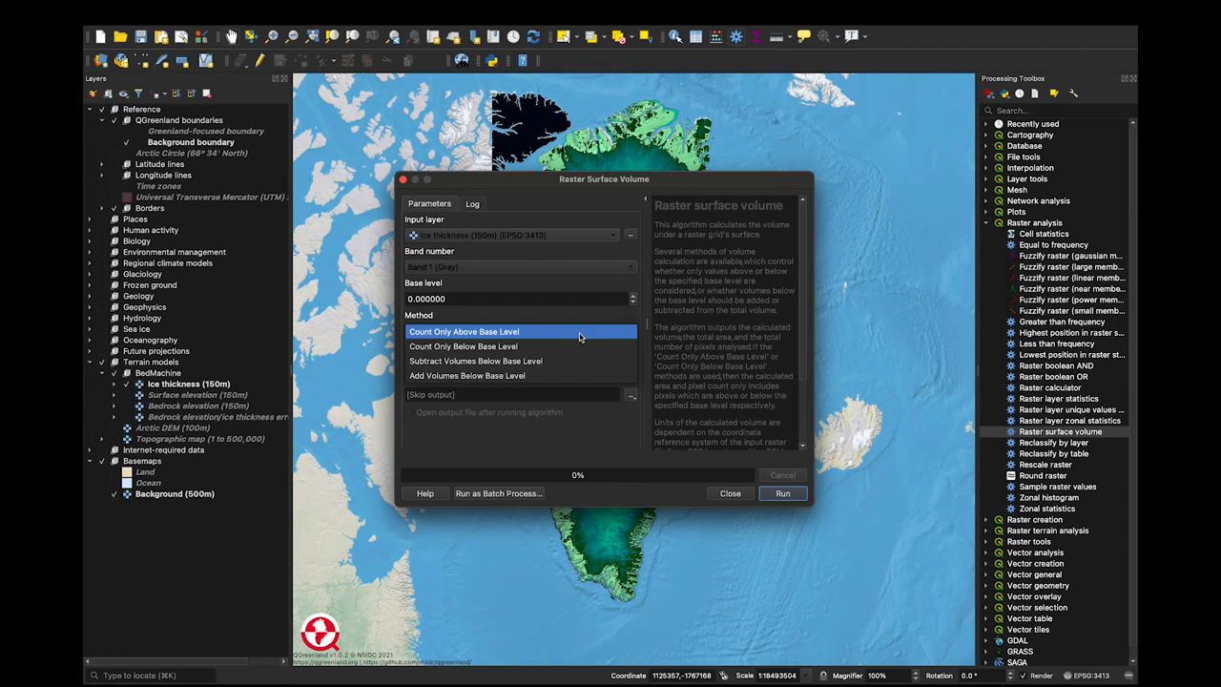
{"action": "left_click", "coordinate": [579, 333]}
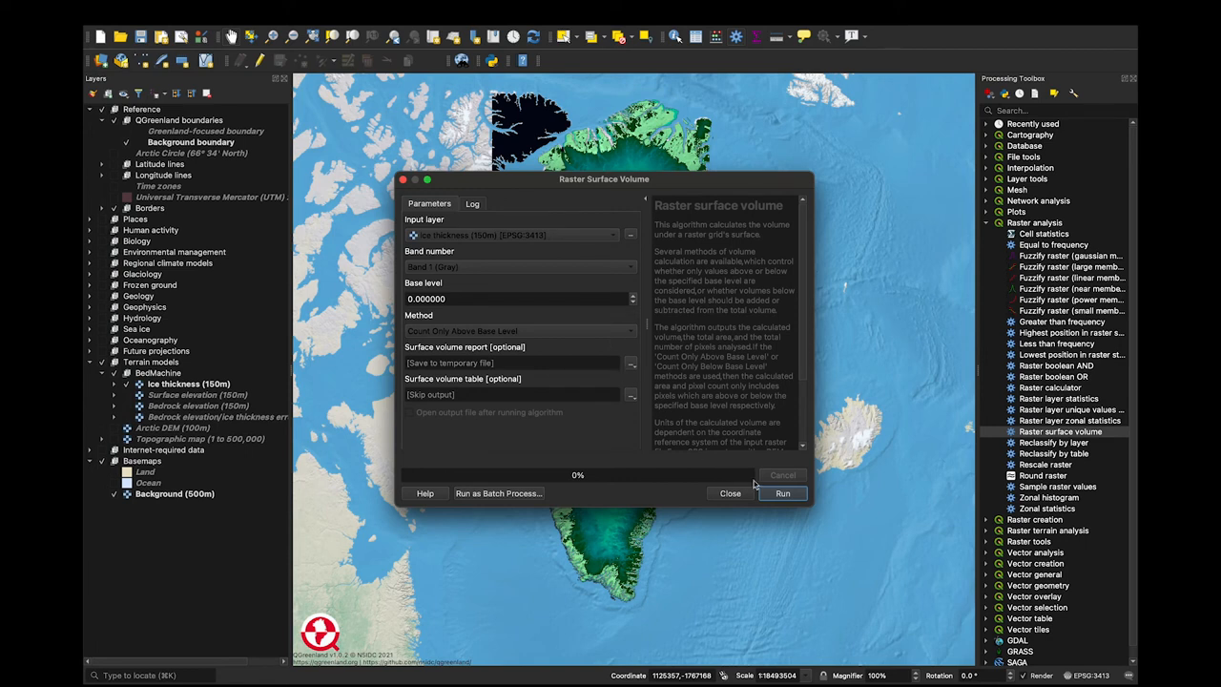
{"action": "left_click", "coordinate": [782, 493]}
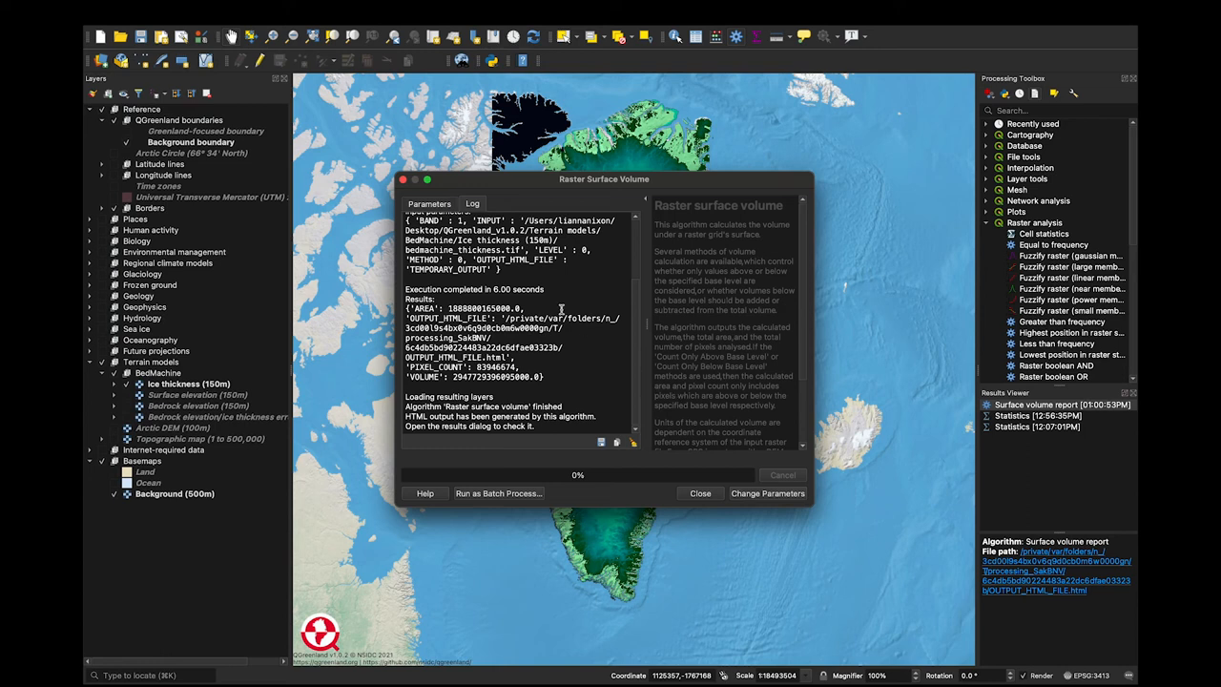
{"action": "left_click", "coordinate": [700, 493]}
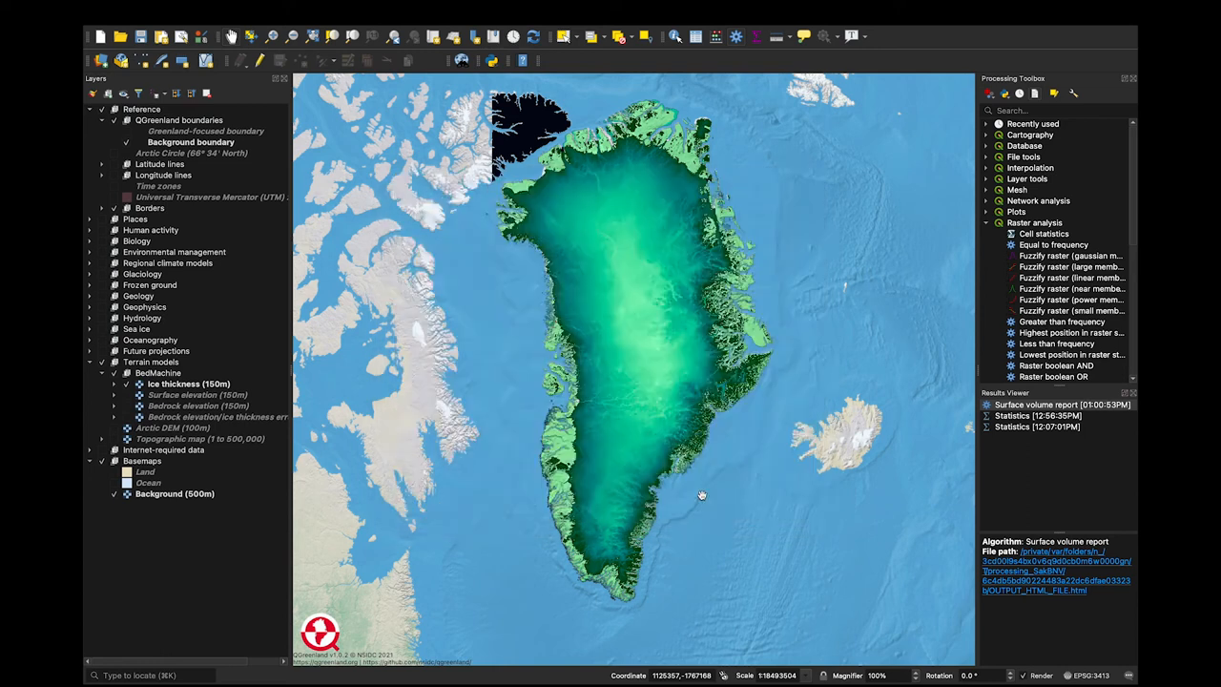
Review the surface volume HTML report for the ice thickness raster in Safari, and return to QGIS
{"action": "left_click", "coordinate": [1014, 563]}
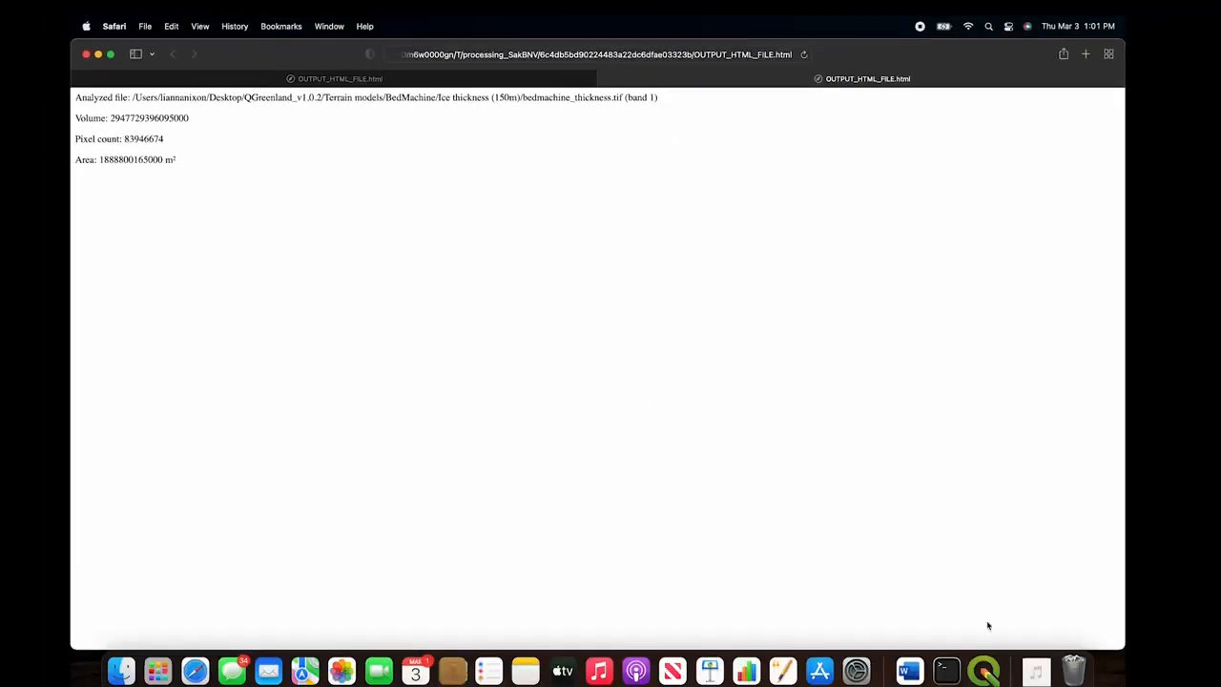
{"action": "left_click", "coordinate": [982, 667]}
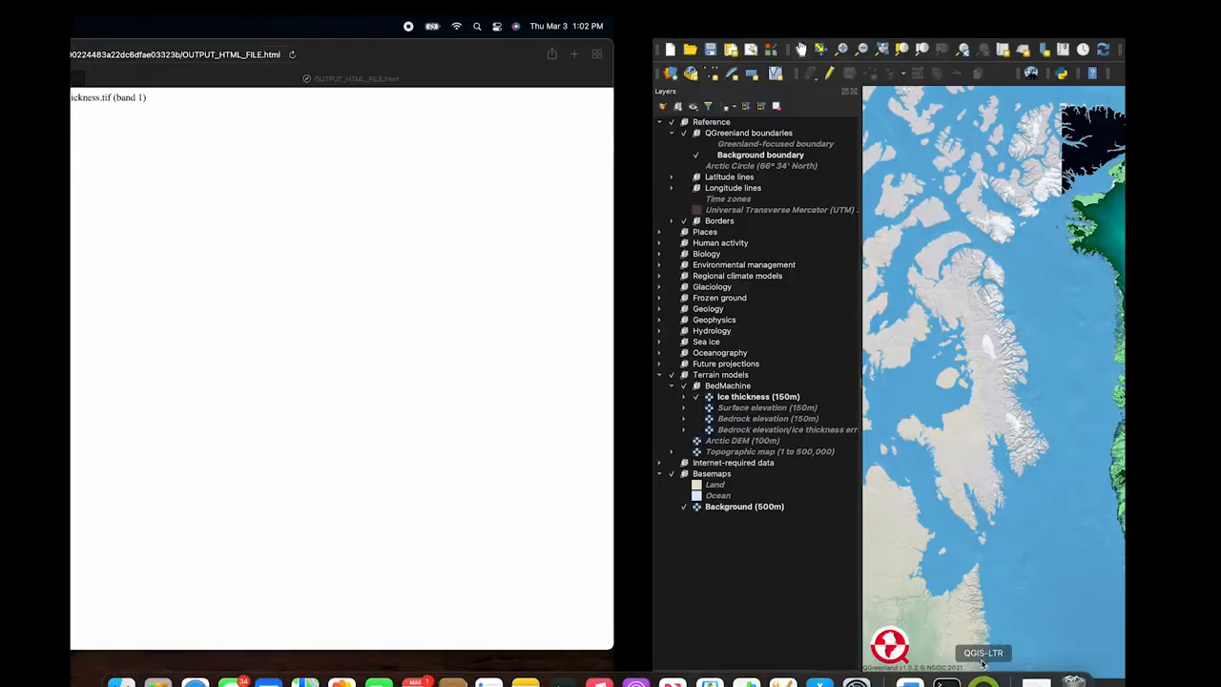